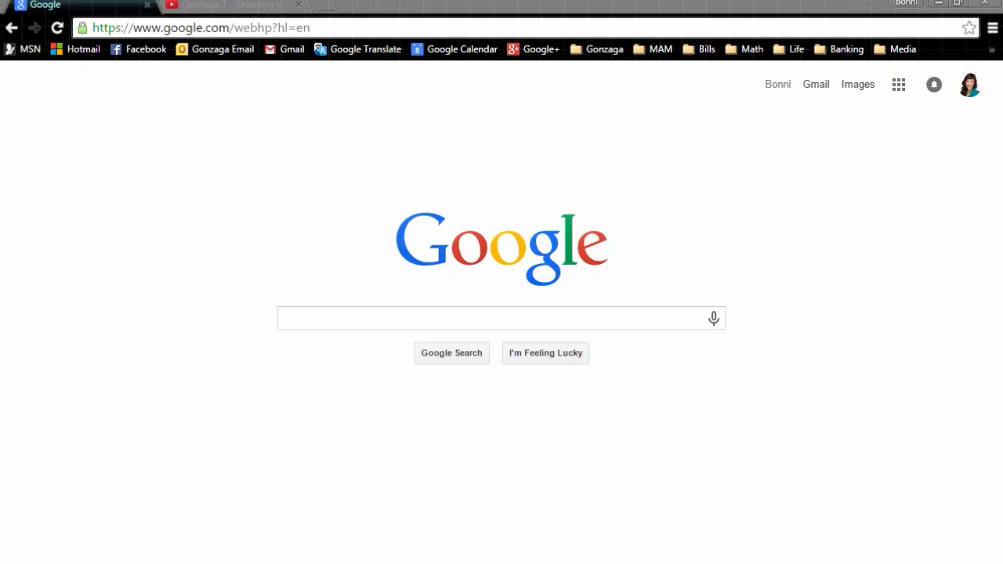
# Open a Command Prompt, run javac and java -version to check for an existing Java installation, and minimize the window
pyautogui.click(462, 563)
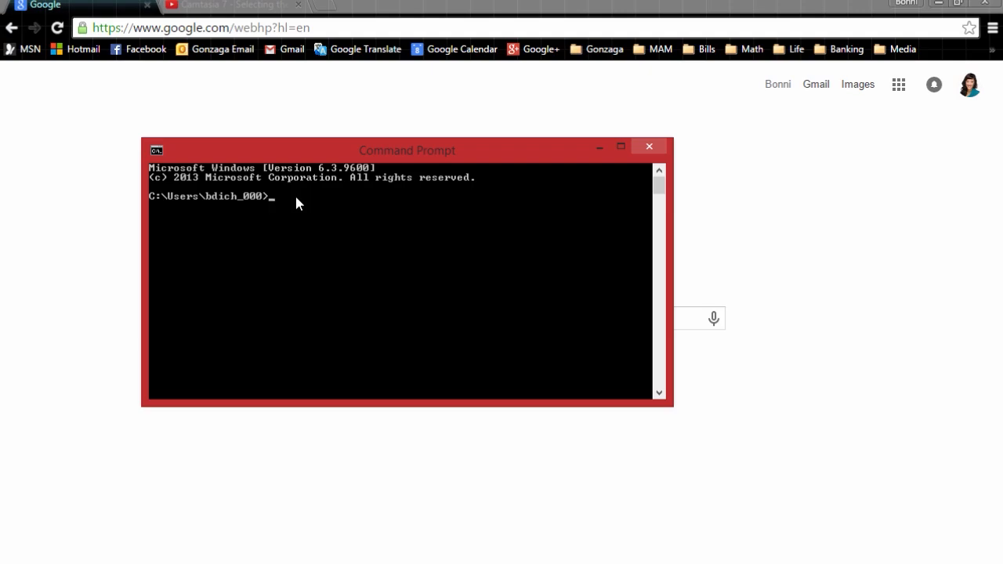
pyautogui.write('javac')
pyautogui.press('Return')
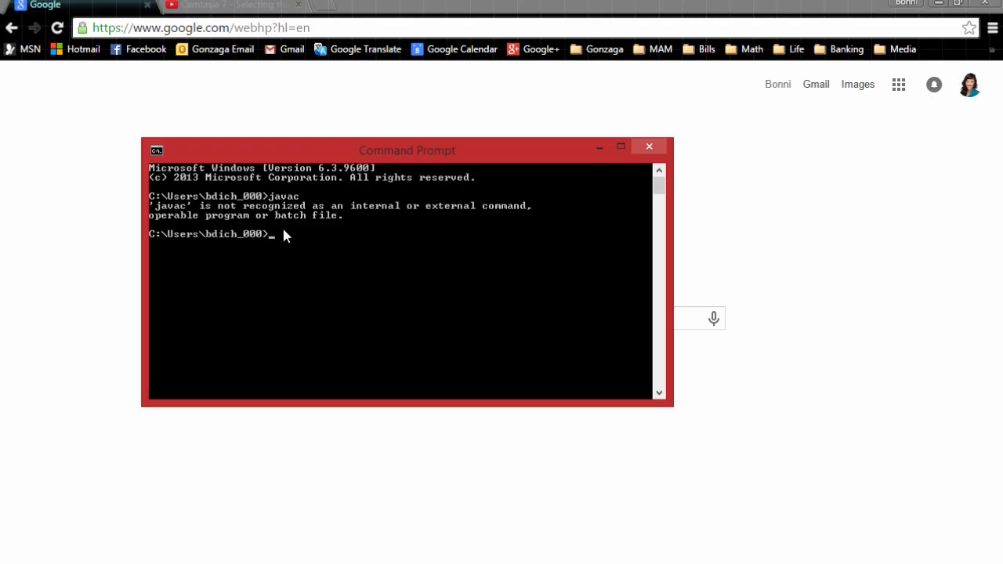
pyautogui.write('java -version')
pyautogui.press('Return')
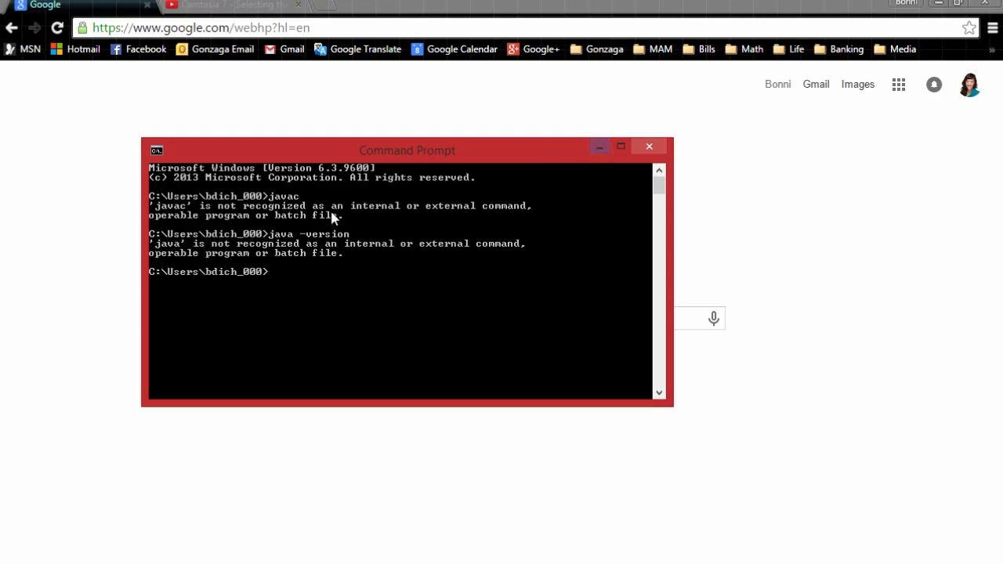
pyautogui.click(598, 147)
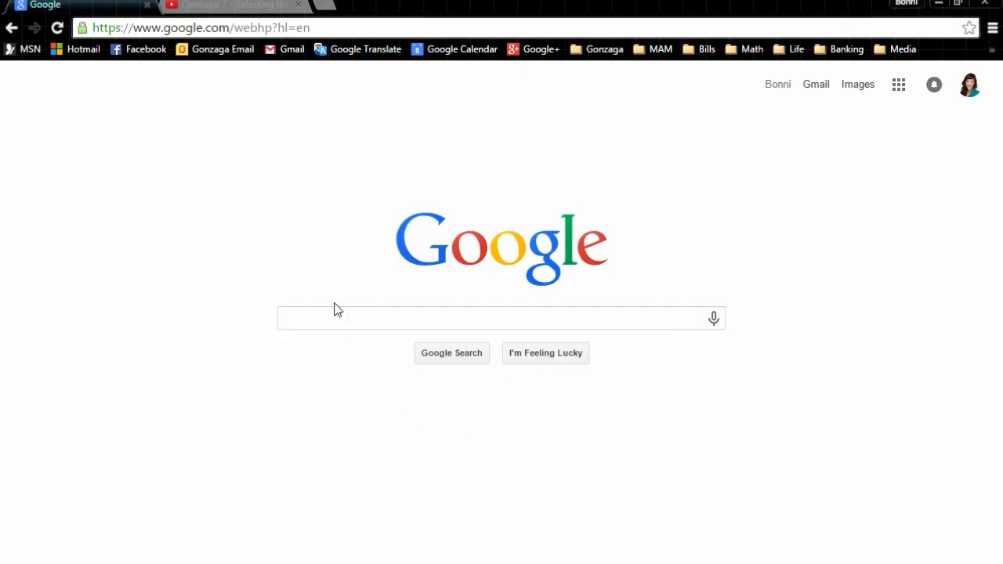
# Search Google for "java jdk install" and open Oracle's Java SE Downloads result
pyautogui.click(331, 315)
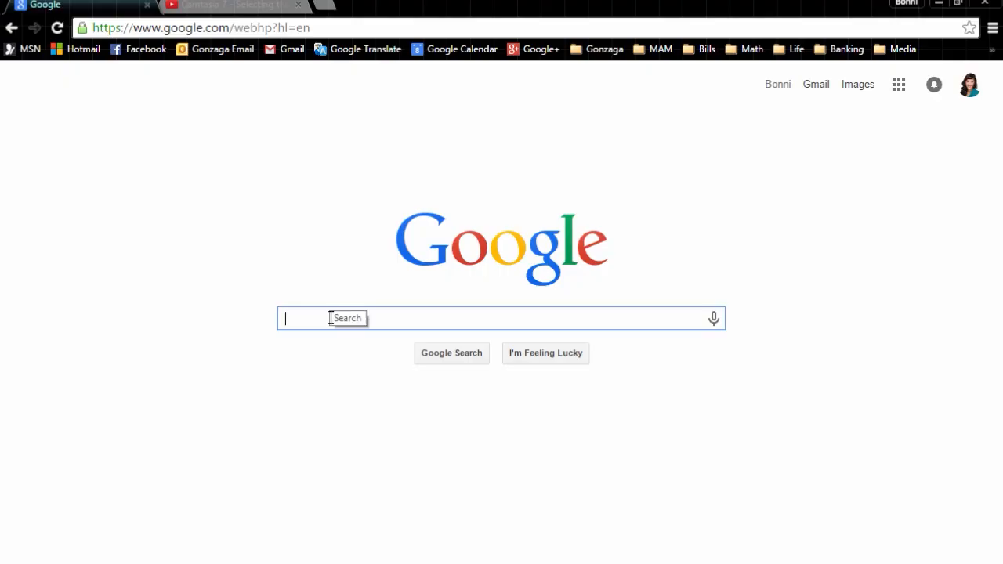
pyautogui.write('java jd')
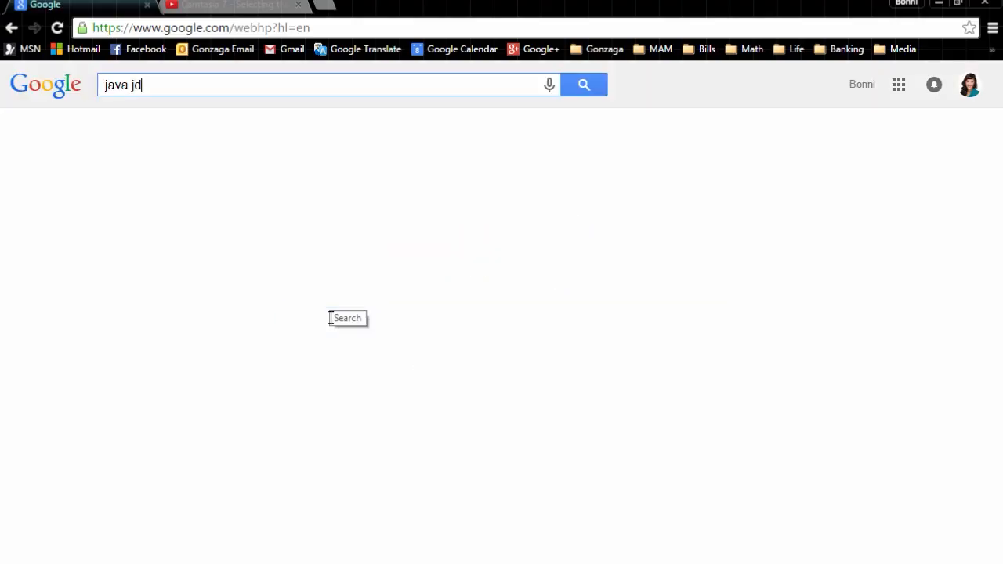
pyautogui.write('k install')
pyautogui.press('Return')
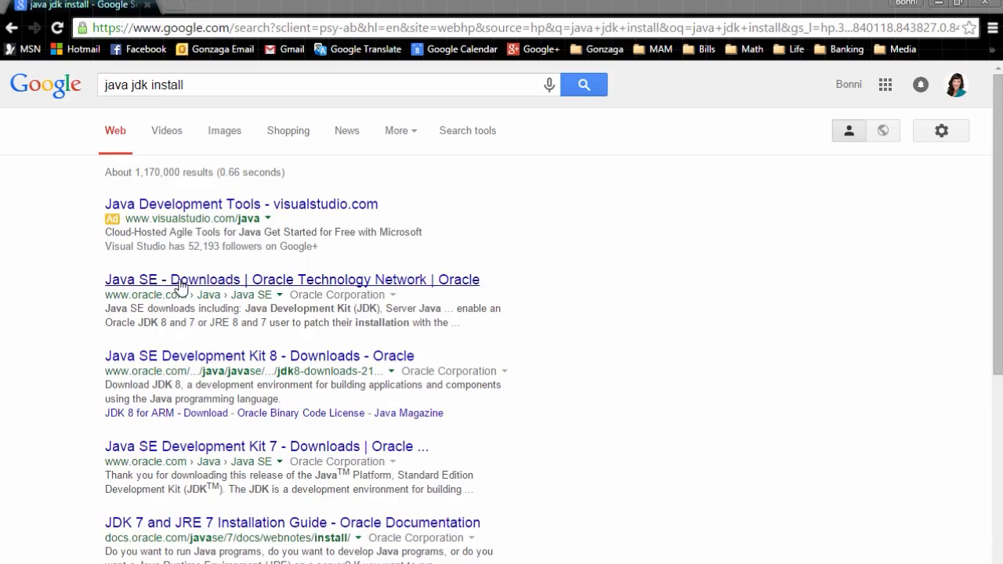
pyautogui.click(188, 281)
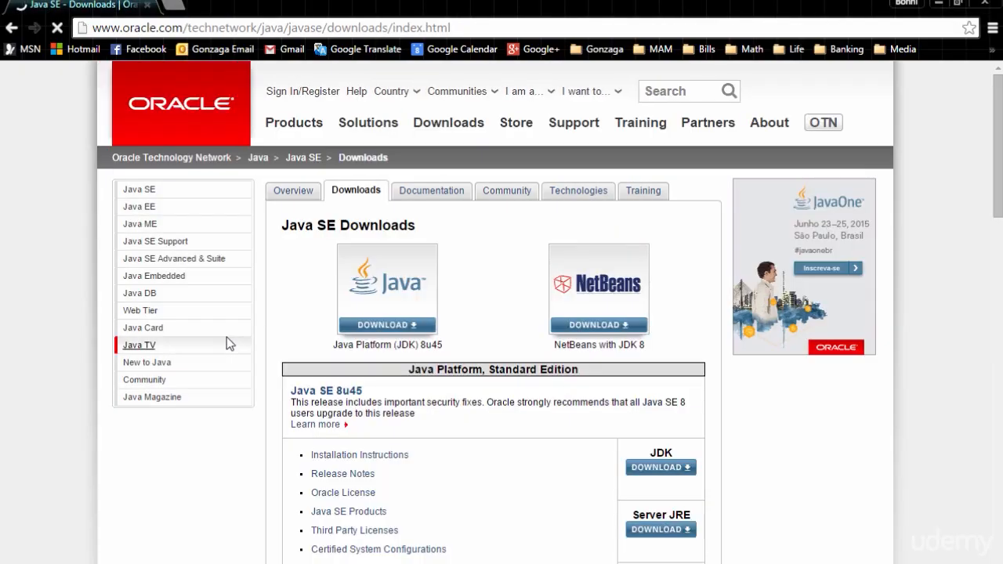
# Open the JDK download page for Java SE 8u45 and bring its list of platform installers into view
pyautogui.scroll(-1, 375, 485)
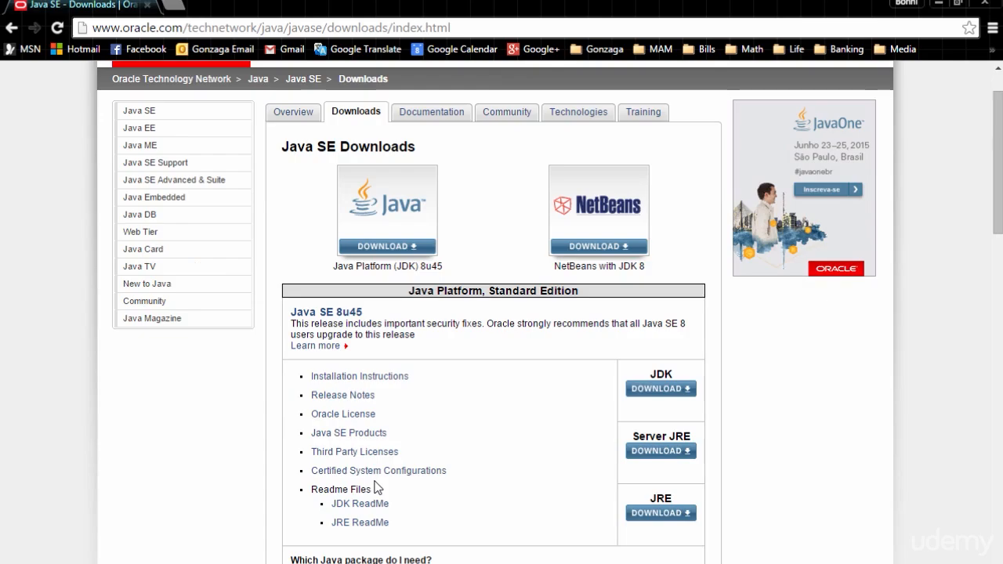
pyautogui.scroll(-3, 374, 487)
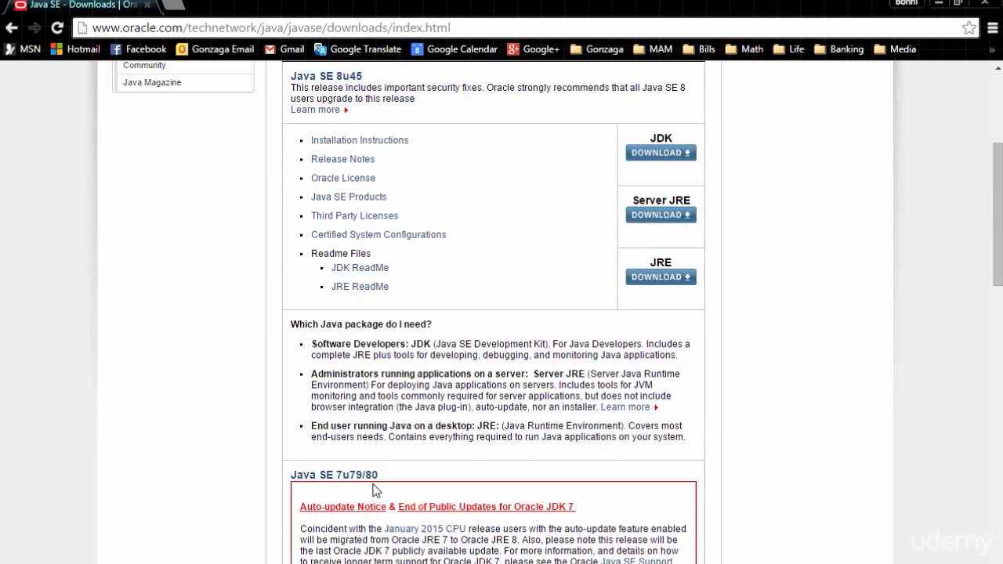
pyautogui.scroll(-5, 375, 487)
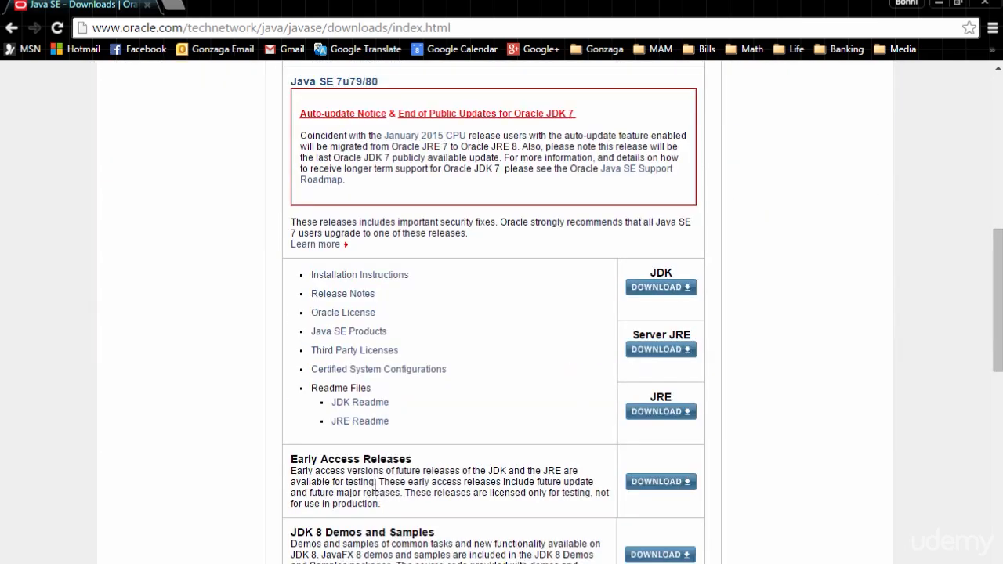
pyautogui.scroll(-2, 376, 490)
pyautogui.hotkey('alt', 'Left')
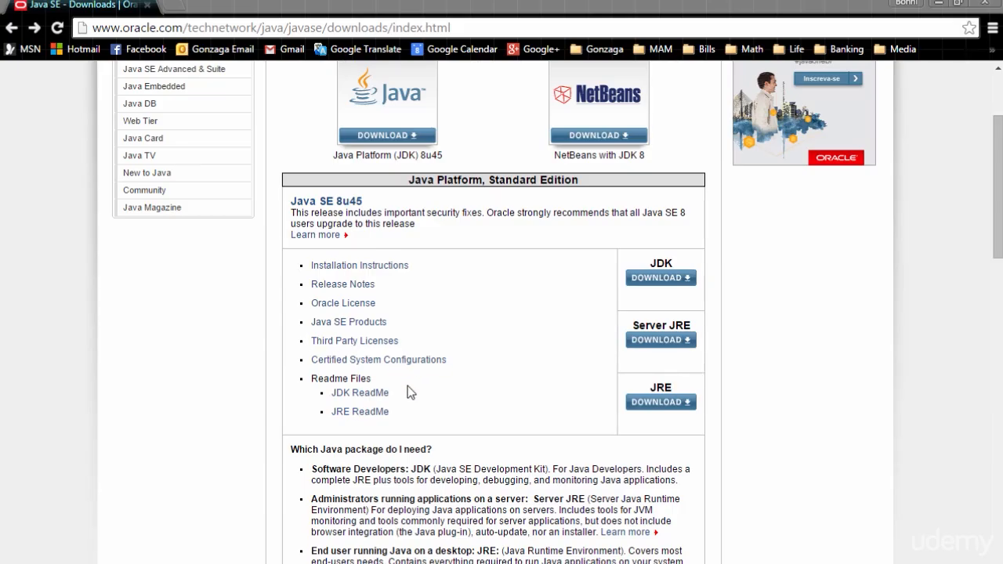
pyautogui.click(662, 279)
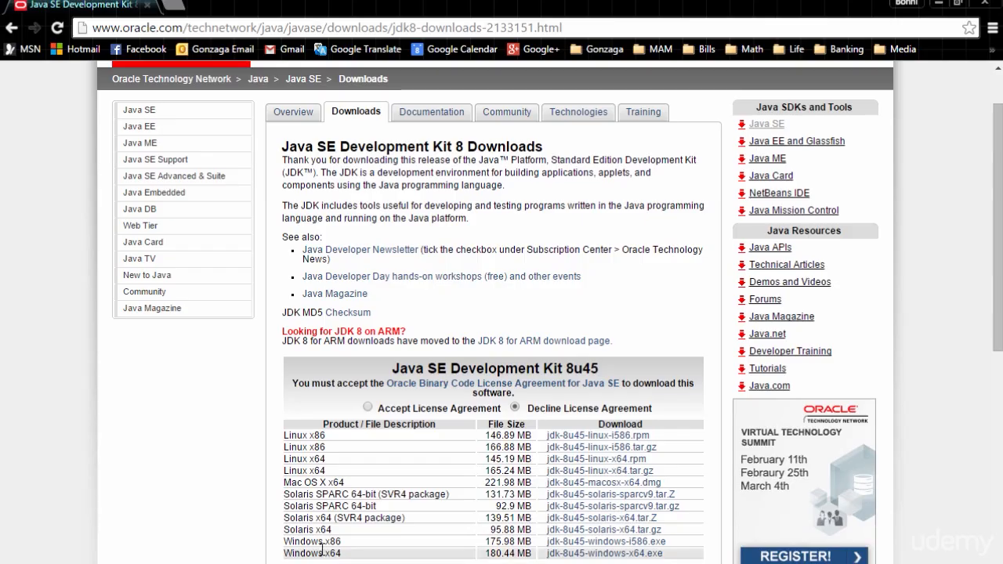
pyautogui.scroll(-1, 353, 547)
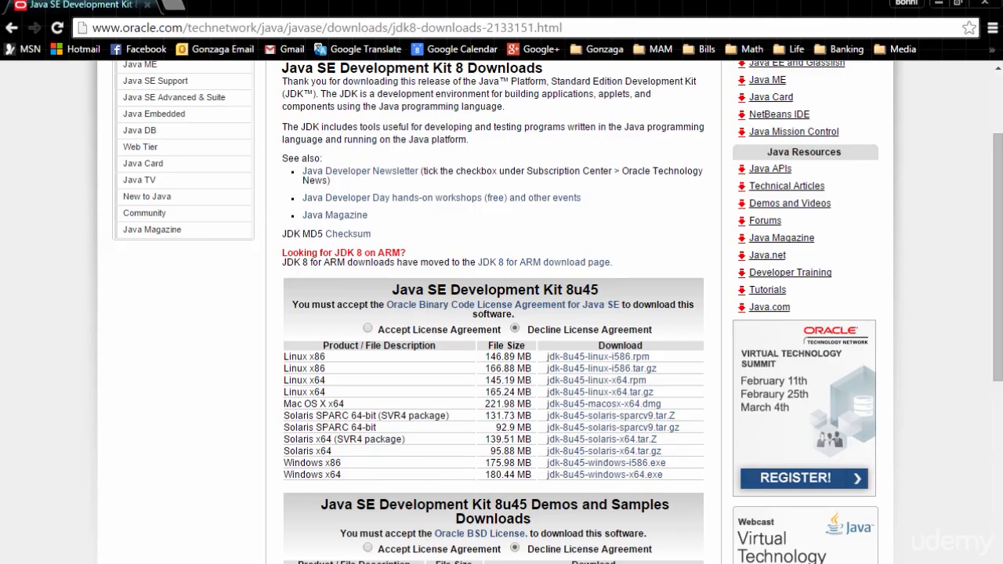
# Check the computer's system type on the System page of Control Panel, and close that window
pyautogui.press('super')
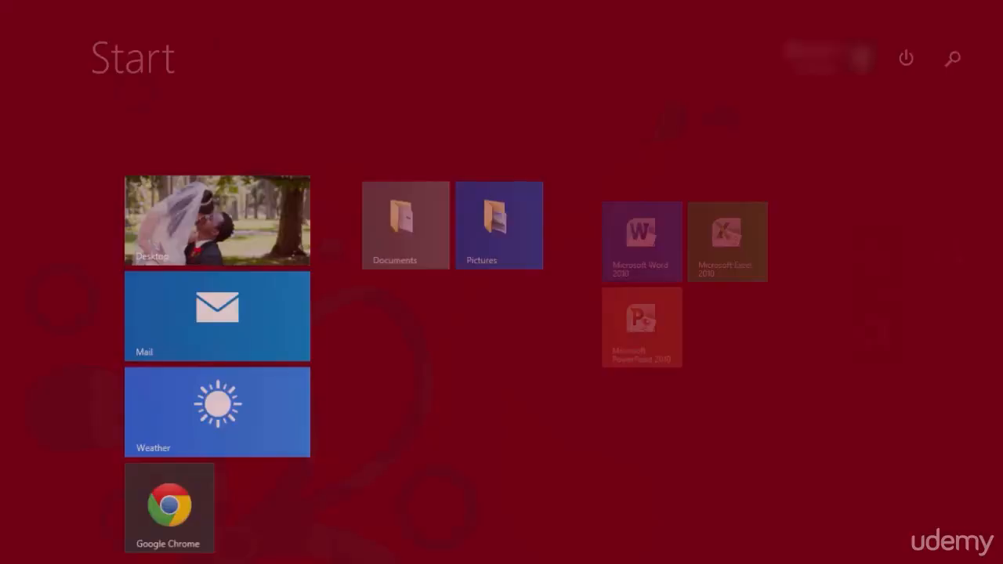
pyautogui.click(948, 53)
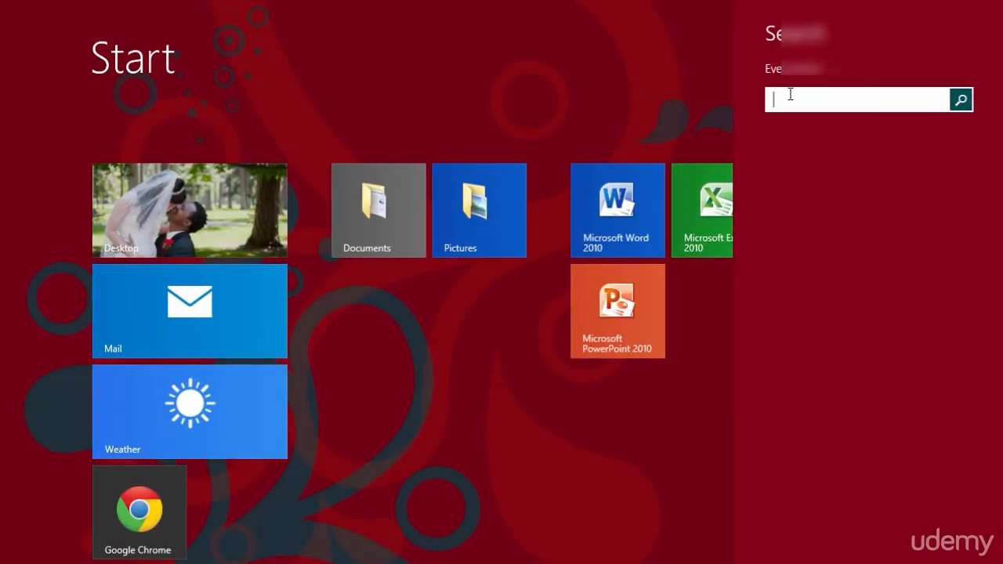
pyautogui.write('ontro')
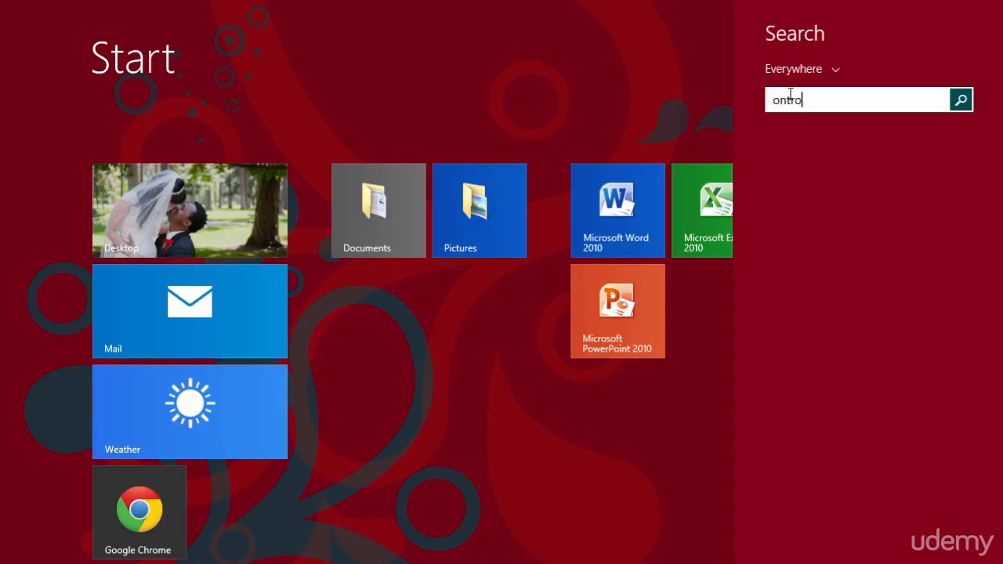
pyautogui.click(837, 148)
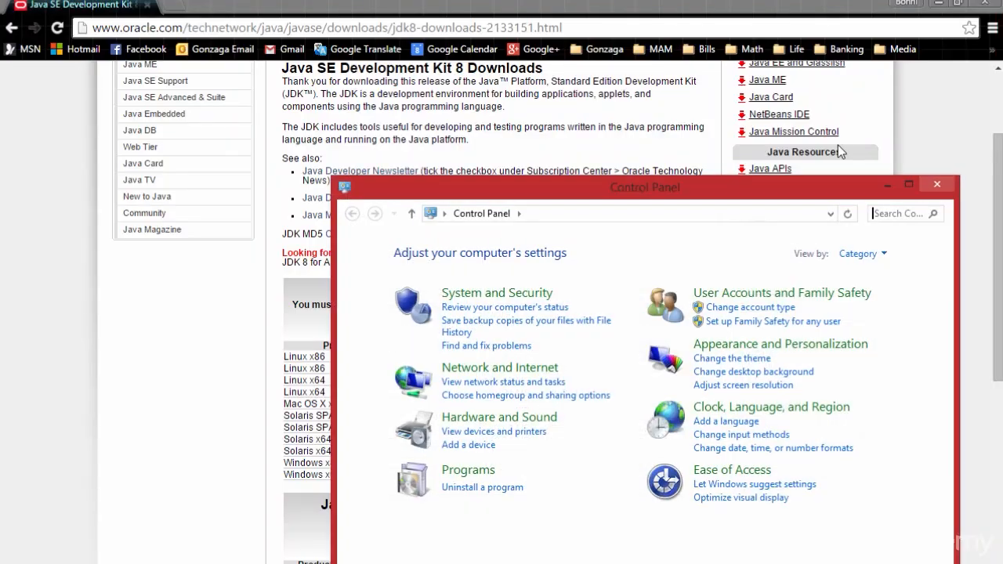
pyautogui.click(502, 294)
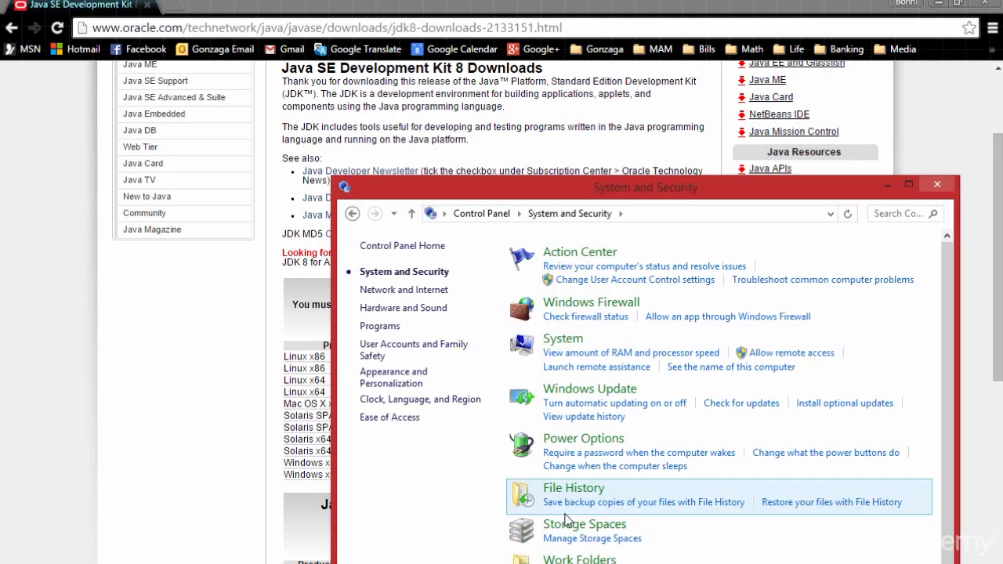
pyautogui.click(563, 340)
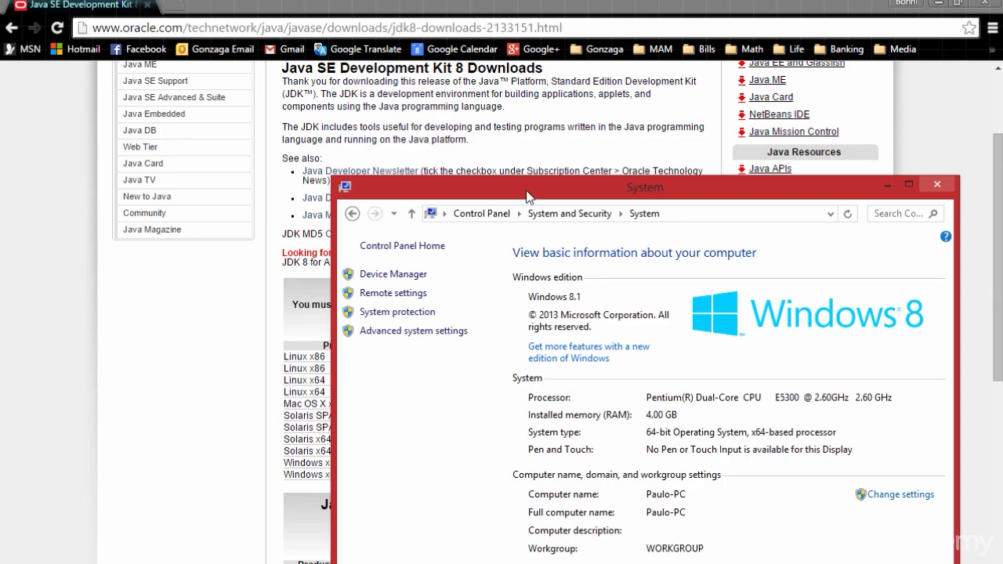
pyautogui.moveTo(525, 196); pyautogui.dragTo(679, 161)
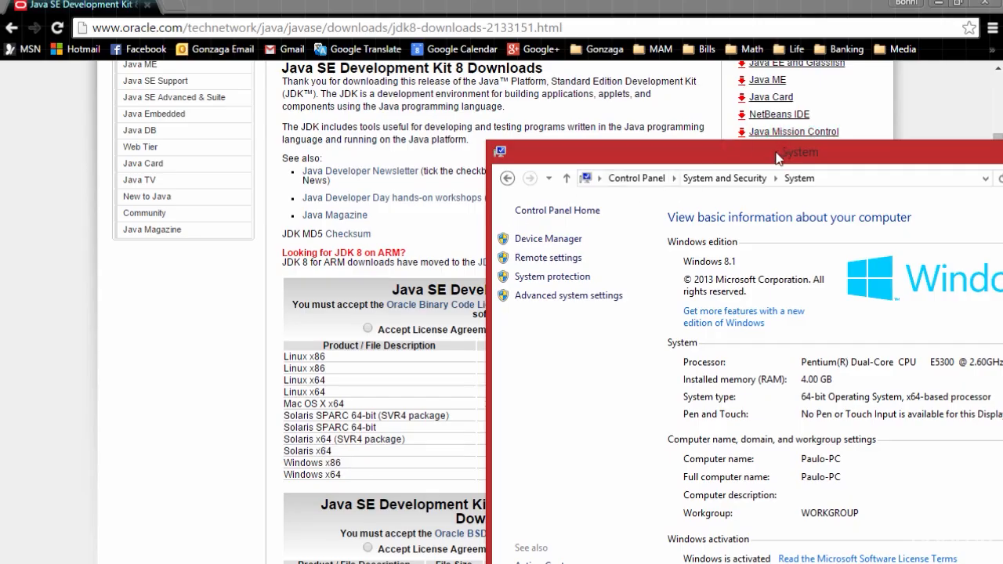
pyautogui.moveTo(786, 153); pyautogui.dragTo(638, 178)
pyautogui.click(945, 173)
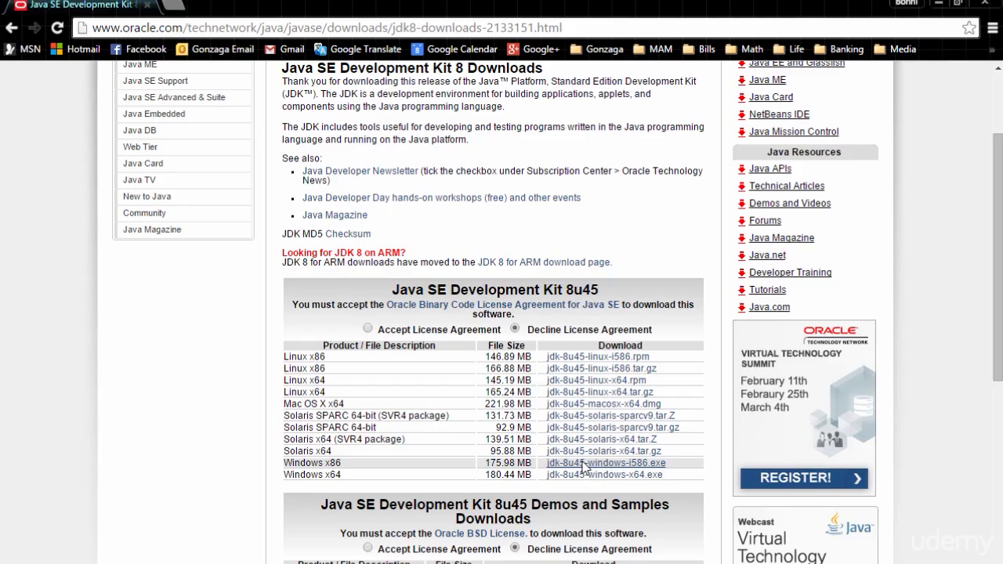
# Accept the license agreement for Java SE Development Kit 8u45 and download the Windows x64 installer, jdk-8u45-windows-x64.exe
pyautogui.click(580, 476)
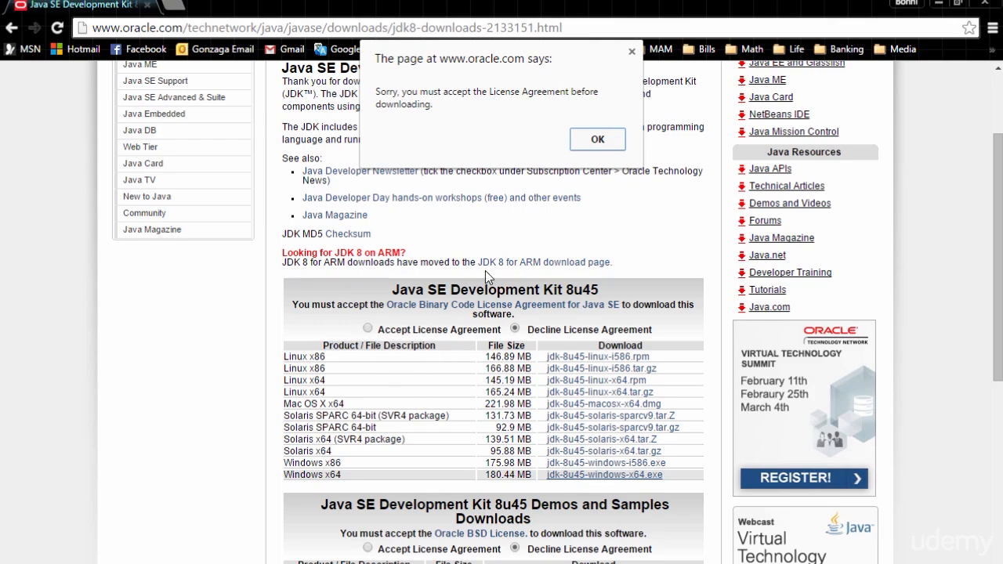
pyautogui.click(597, 139)
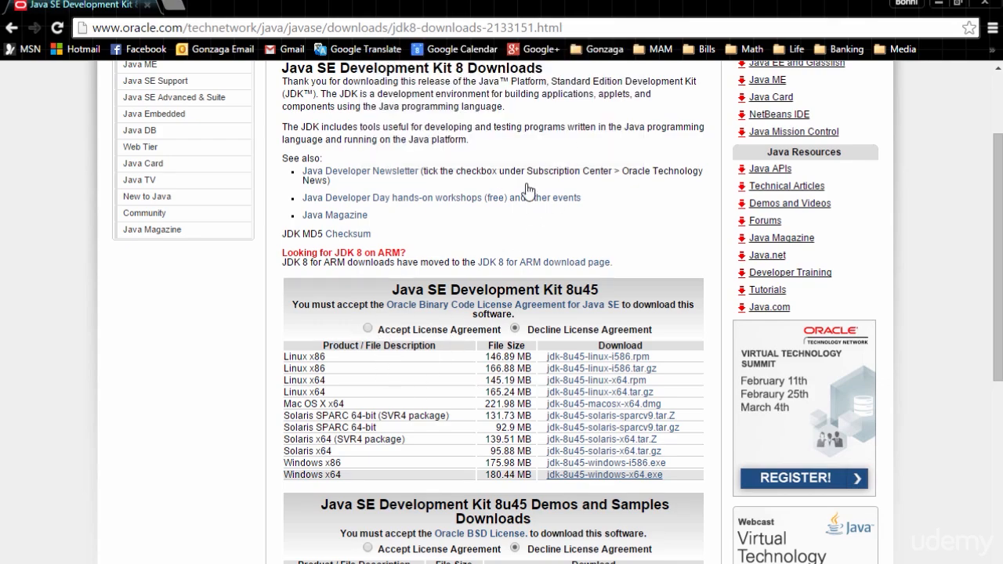
pyautogui.click(368, 330)
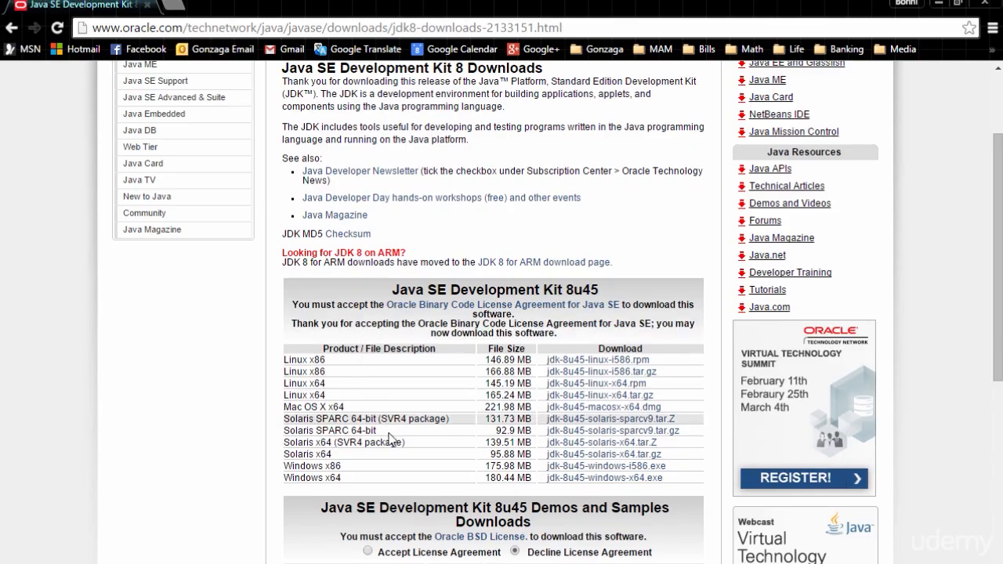
pyautogui.click(578, 479)
pyautogui.scroll(-2, 577, 486)
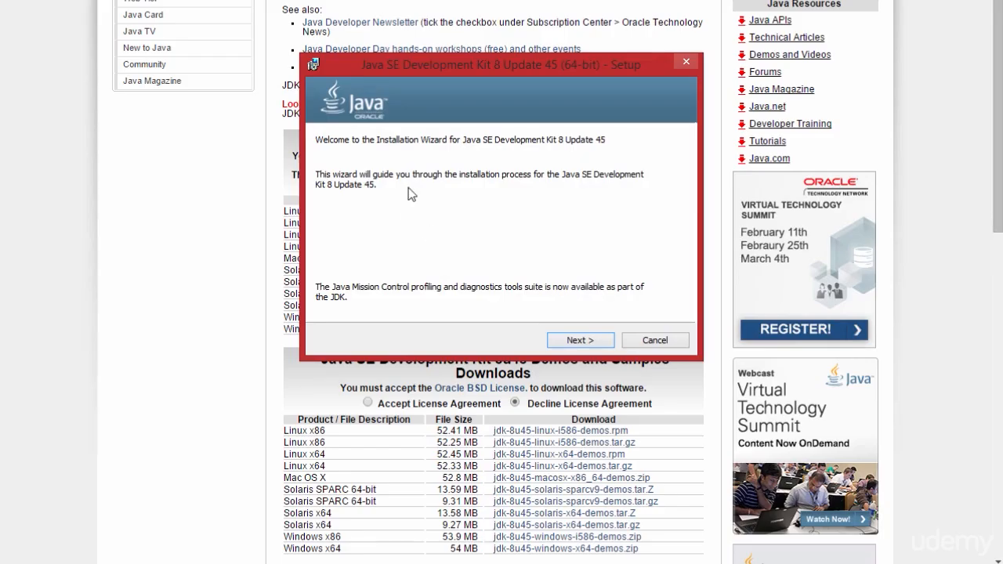
# Install the JDK to C:\Program Files\Java\jdk1.8.0_45\ and the JRE to C:\Program Files\Java\jre1.8.0_45\, keeping the default features, and close the setup
pyautogui.click(589, 343)
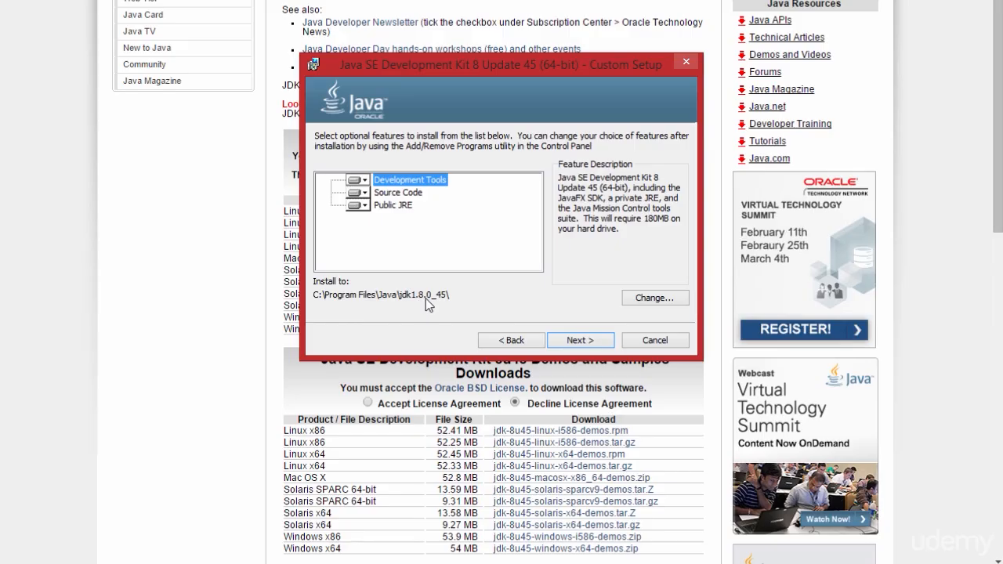
pyautogui.click(650, 301)
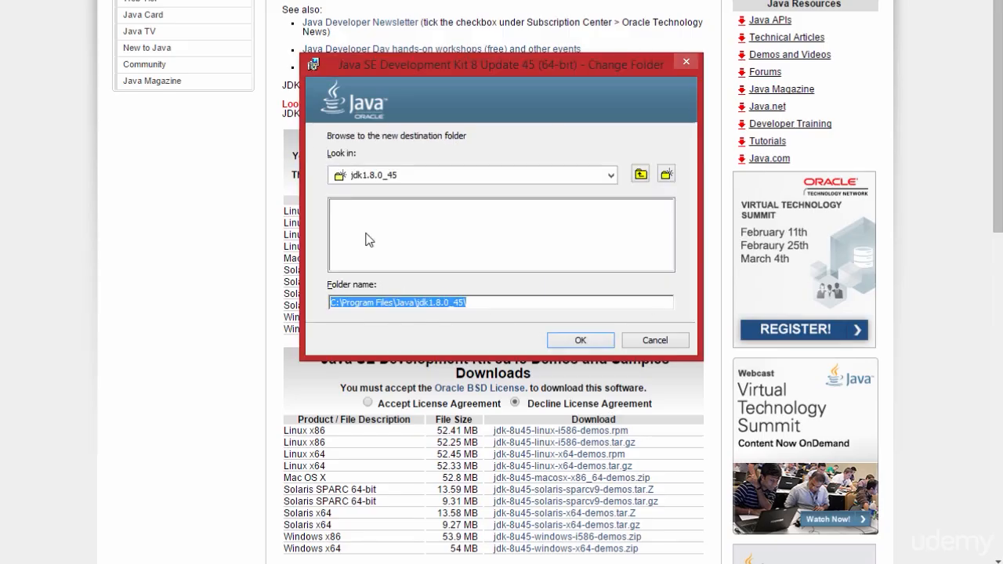
pyautogui.moveTo(482, 302); pyautogui.dragTo(329, 306)
pyautogui.click(582, 337)
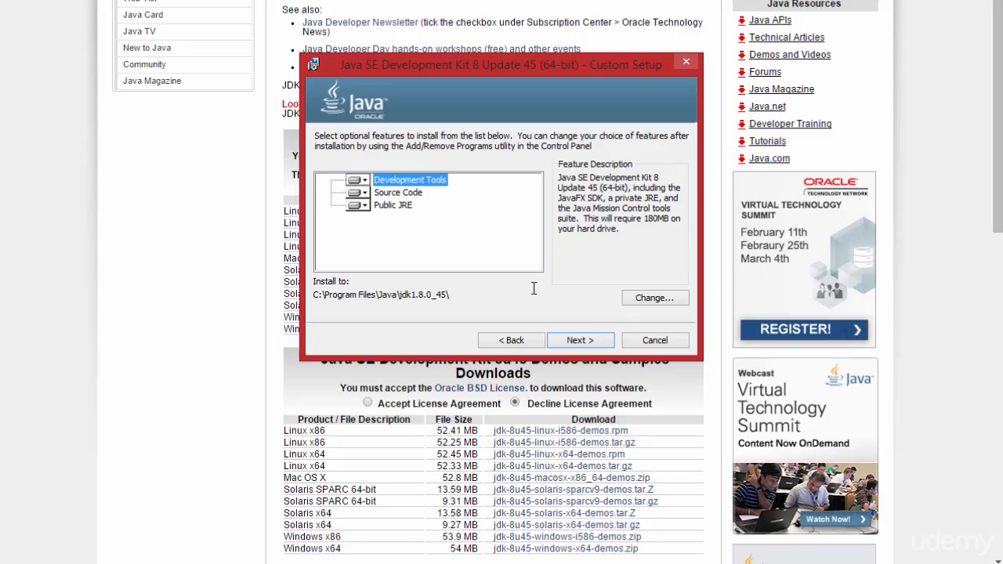
pyautogui.click(581, 339)
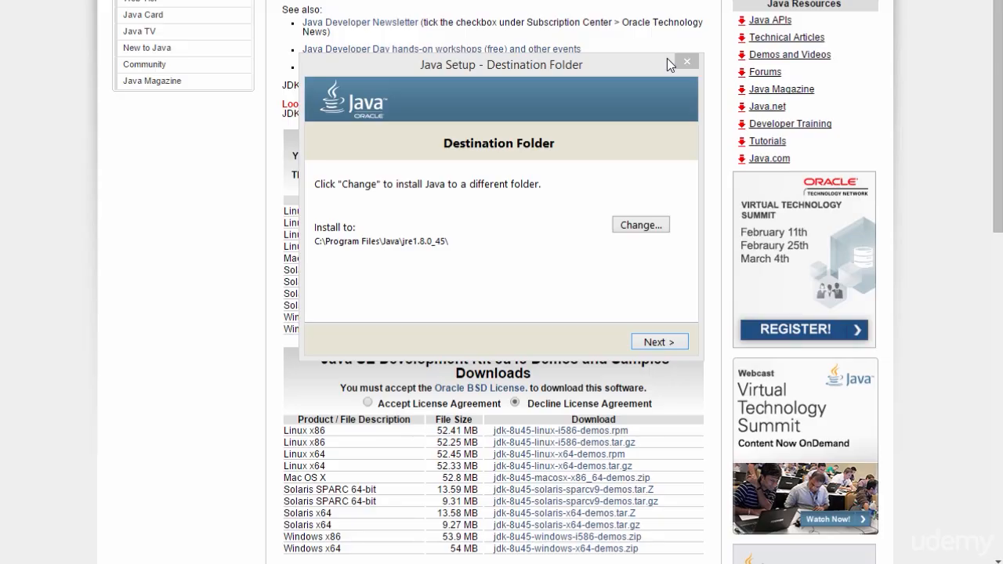
pyautogui.press('Return')
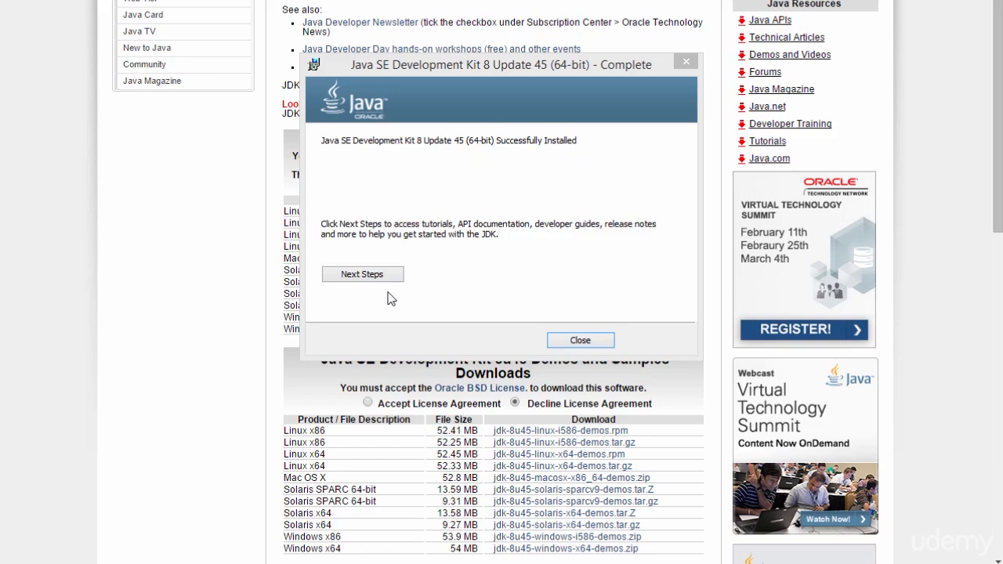
pyautogui.click(580, 341)
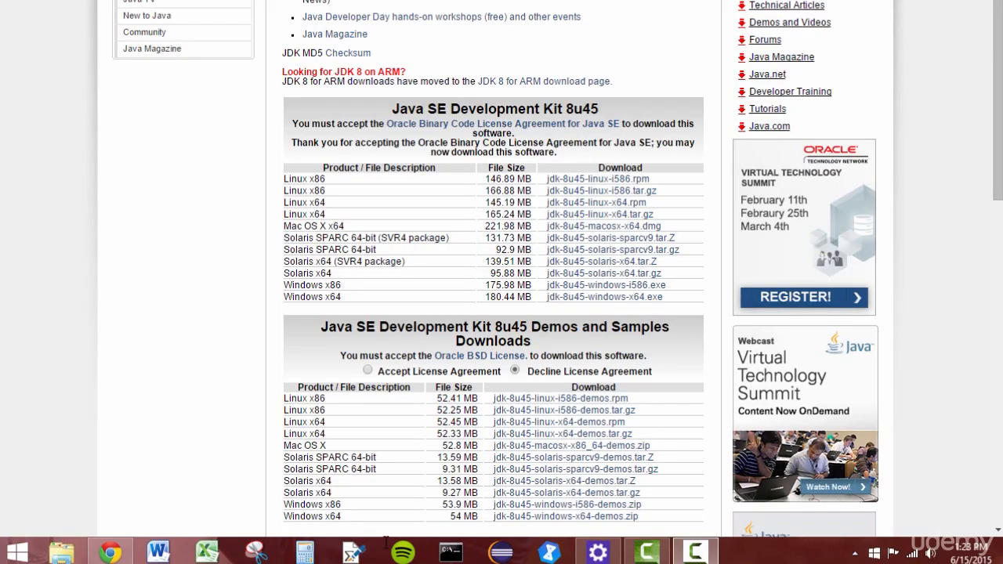
# Search Windows for "cmd" and open a new Command Prompt window
pyautogui.click(17, 552)
pyautogui.click(949, 31)
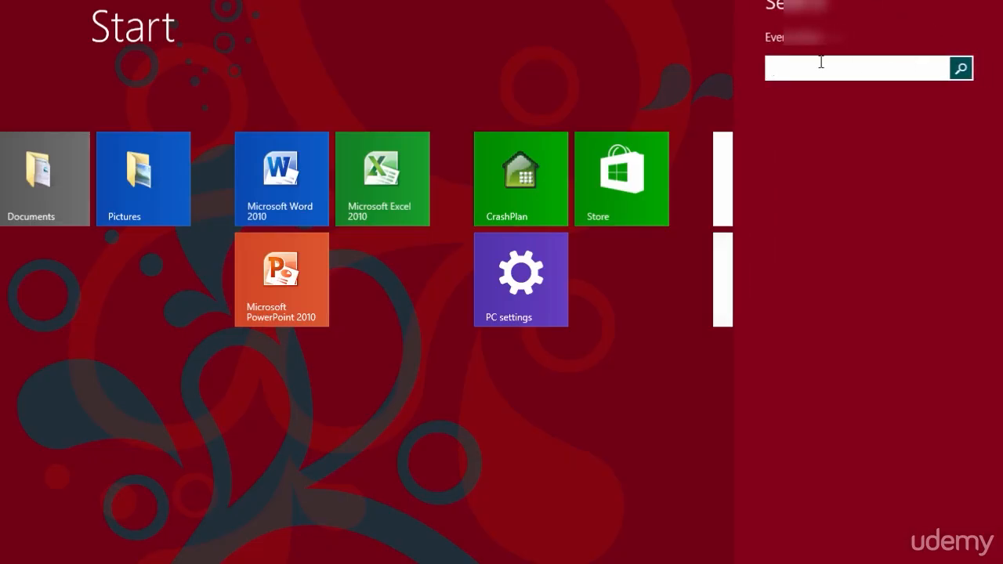
pyautogui.write('cmd')
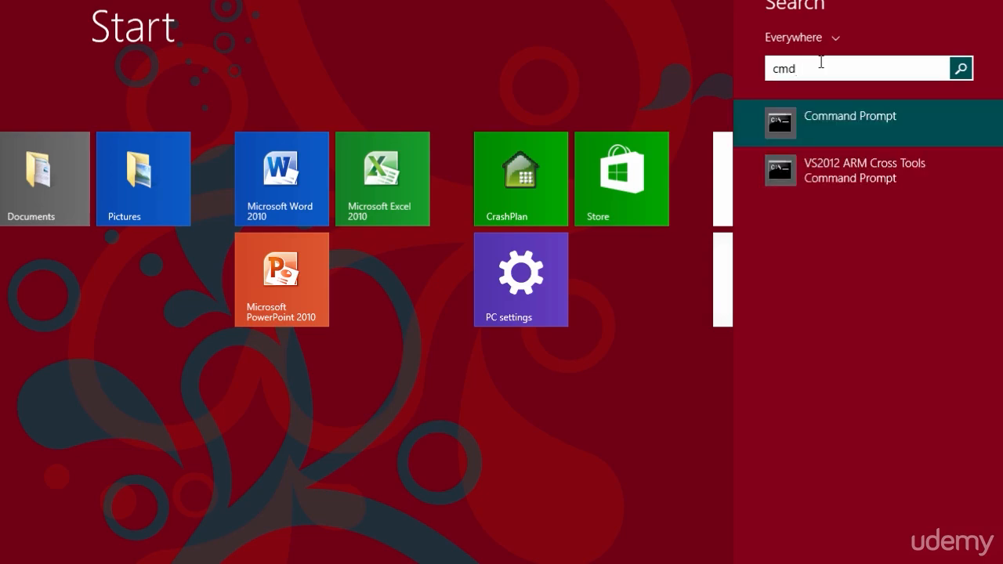
pyautogui.click(833, 120)
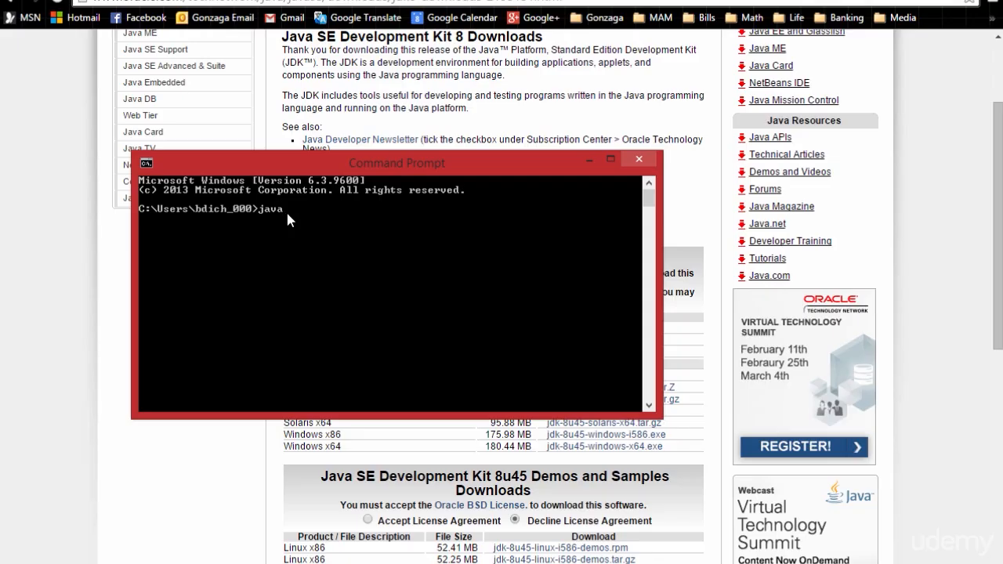
# Check the installed Java version by running java -version in the Command Prompt
pyautogui.write('java -version')
pyautogui.press('Return')
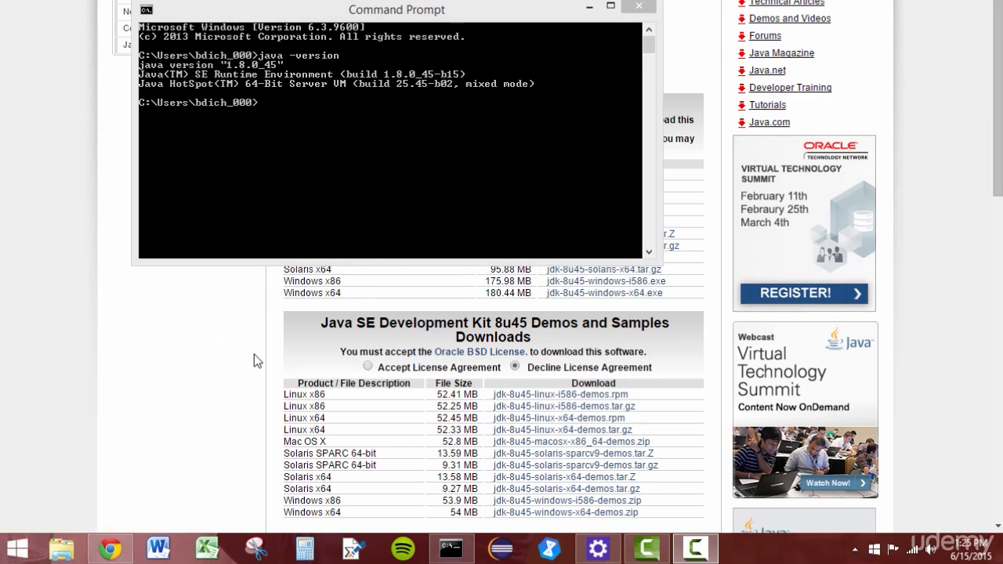
# Search Windows for "envir" to find the environment variable settings
pyautogui.click(13, 553)
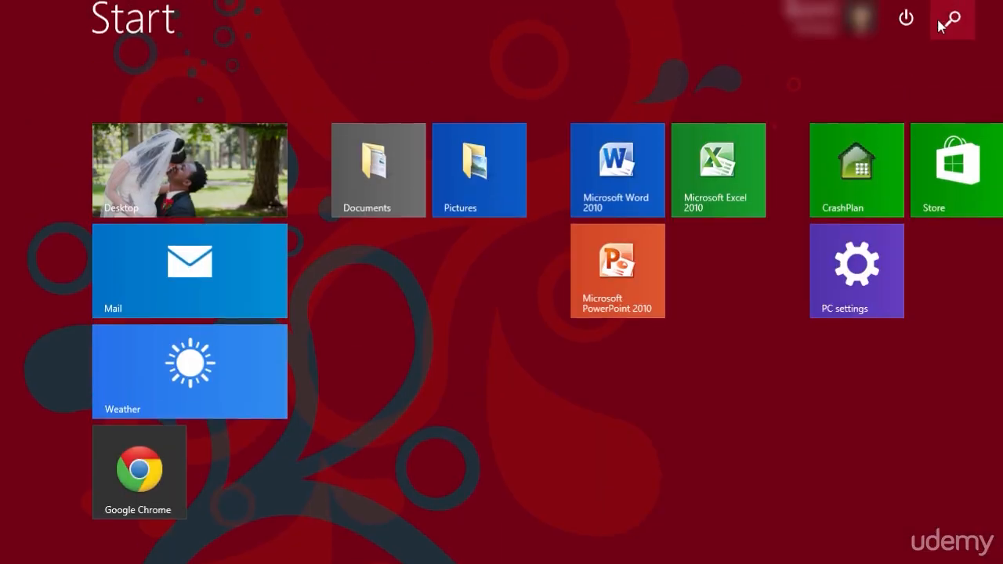
pyautogui.click(950, 21)
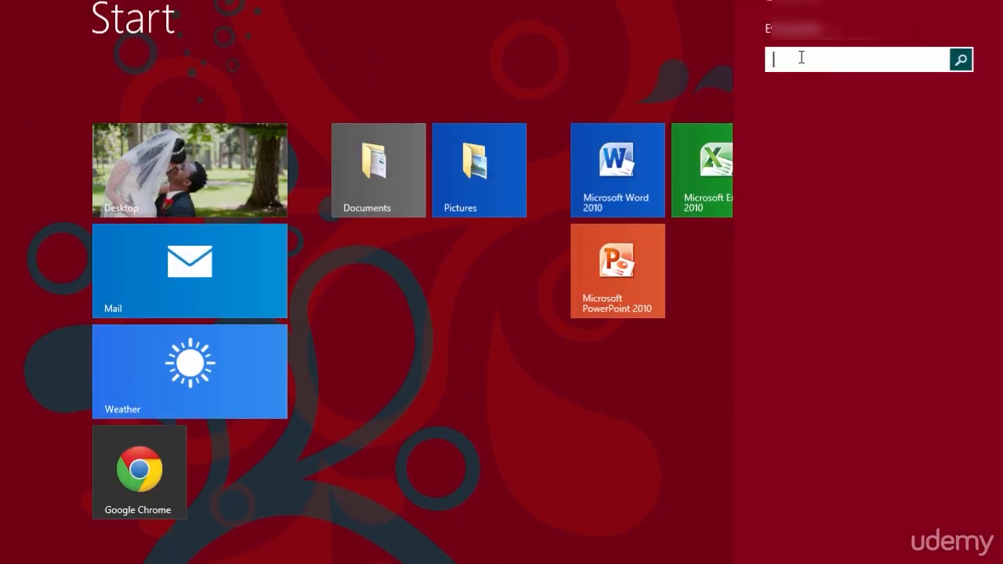
pyautogui.write('envir')
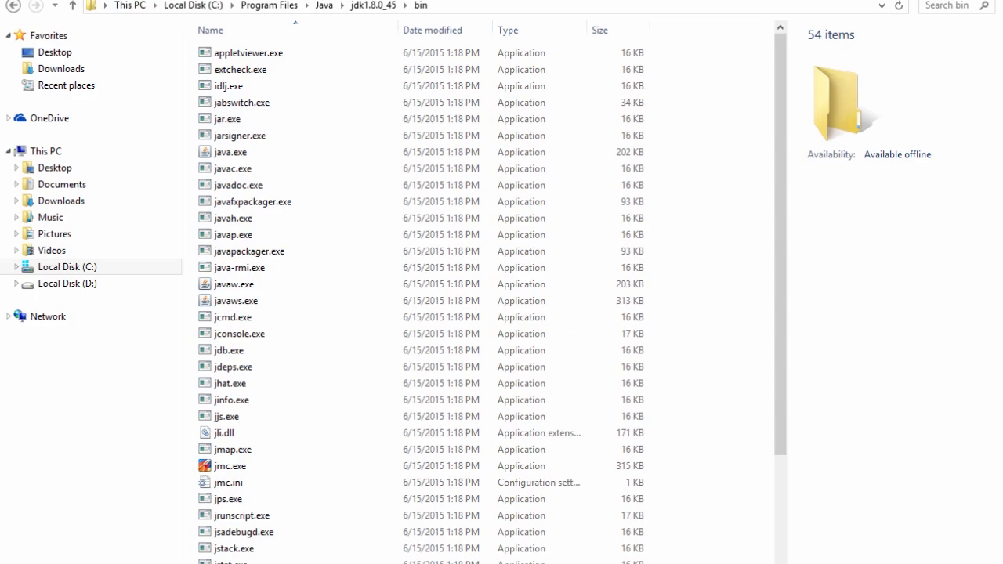
# Go back from the JDK's bin folder to the root of Local Disk (C:)
pyautogui.click(13, 5)
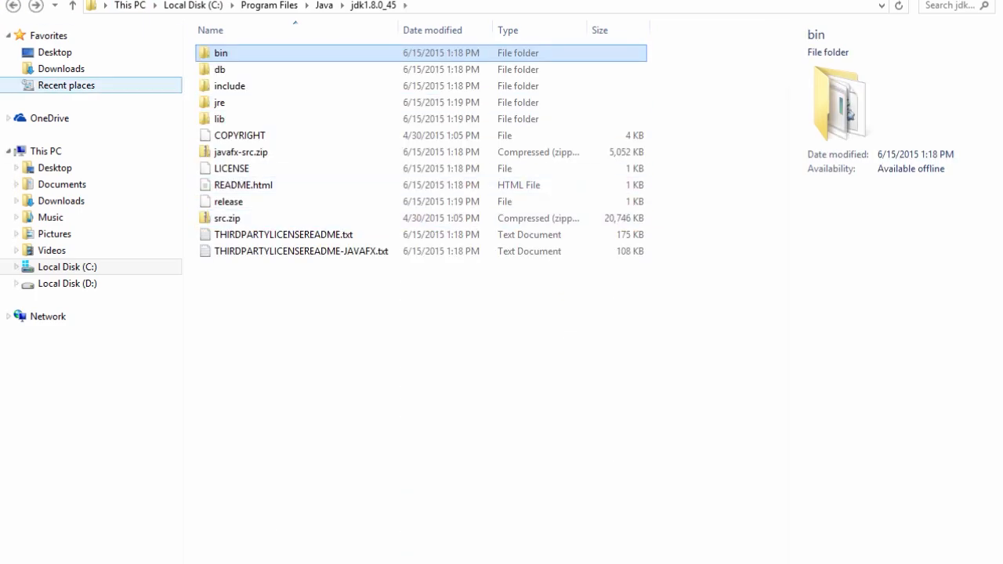
pyautogui.click(14, 6)
pyautogui.click(13, 6)
pyautogui.click(13, 5)
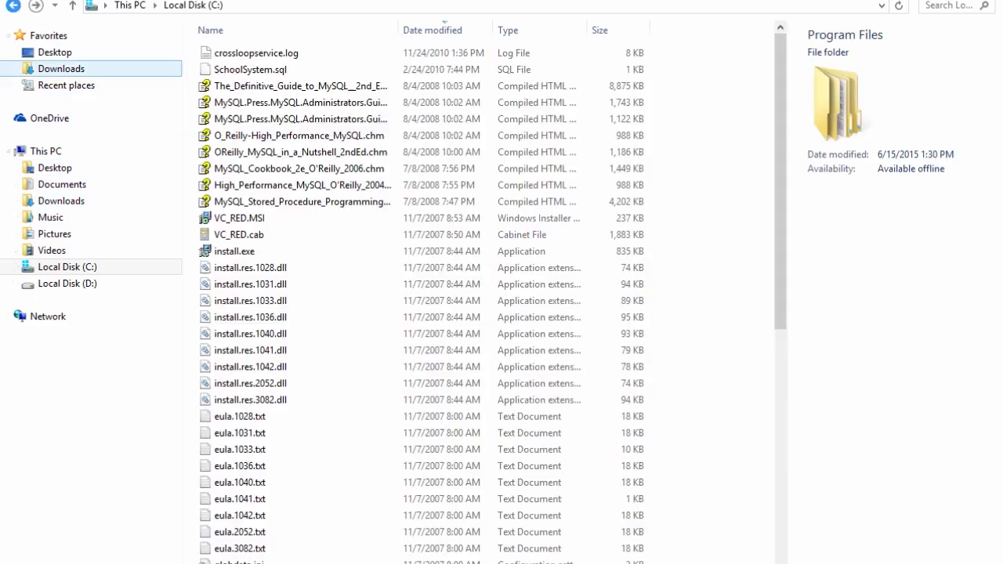
# Browse from Local Disk (C:) into Program Files, Java, jdk1.8.0_45 and open its bin folder
pyautogui.scroll(-1, 423, 433)
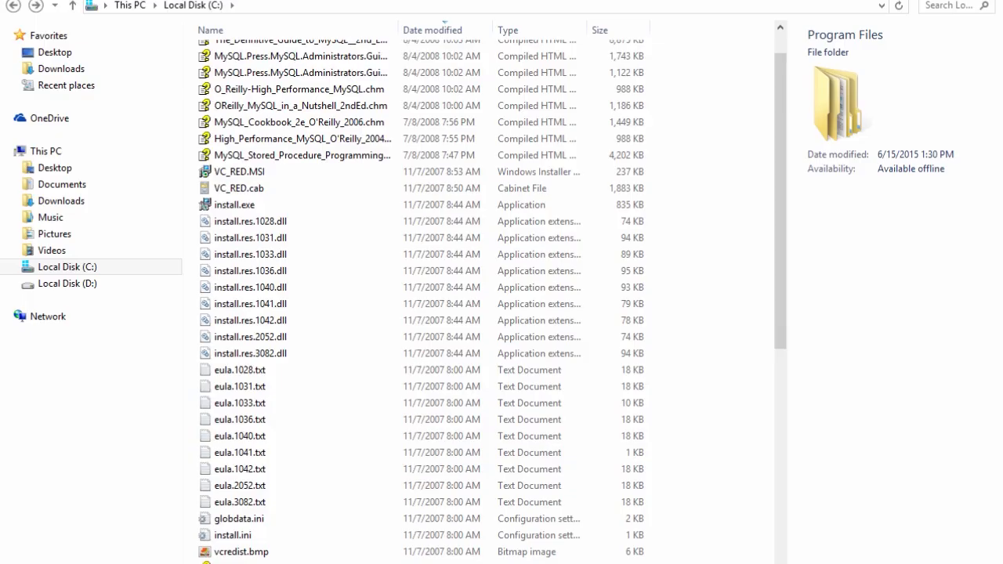
pyautogui.press('Return')
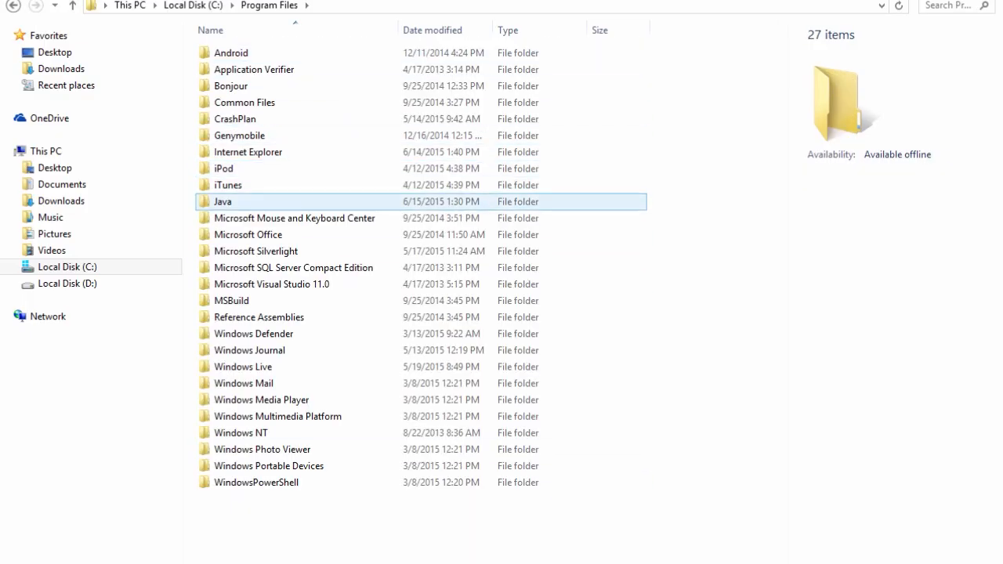
pyautogui.doubleClick(223, 202)
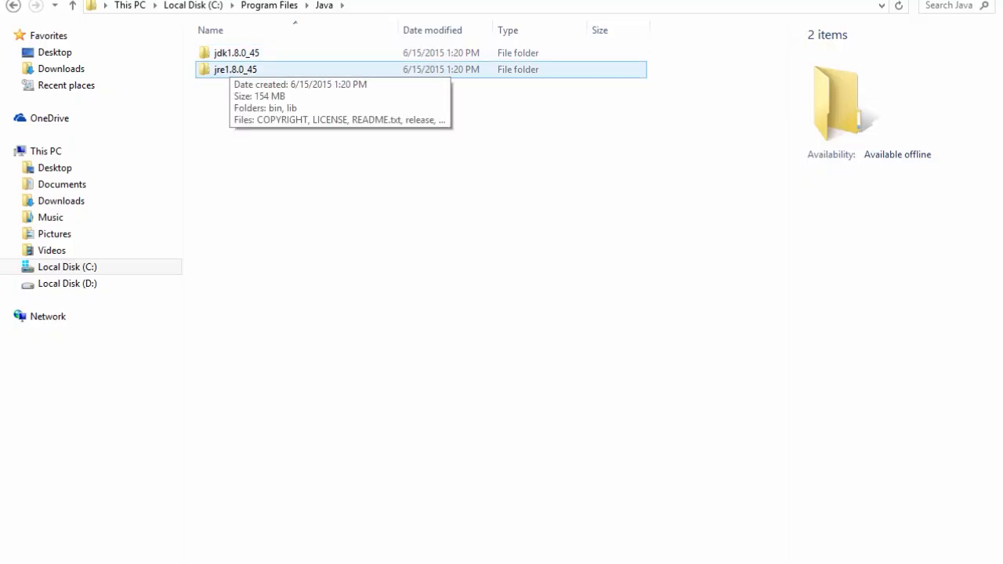
pyautogui.doubleClick(235, 53)
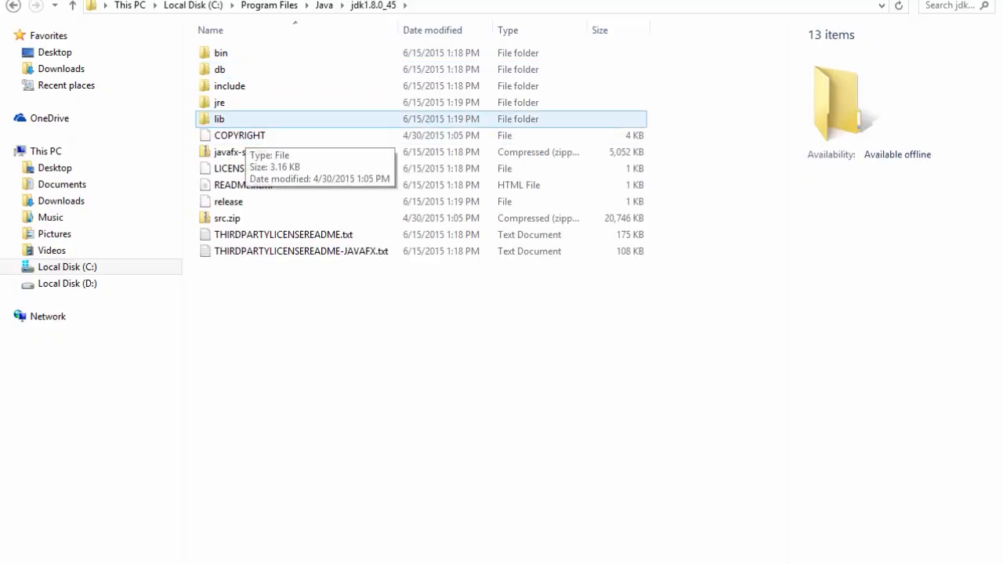
pyautogui.press('Up')
pyautogui.press('Up')
pyautogui.press('Up')
pyautogui.press('Up')
pyautogui.press('Down')
pyautogui.press('Down')
pyautogui.press('Down')
pyautogui.press('Down')
pyautogui.press('Up')
pyautogui.press('Up')
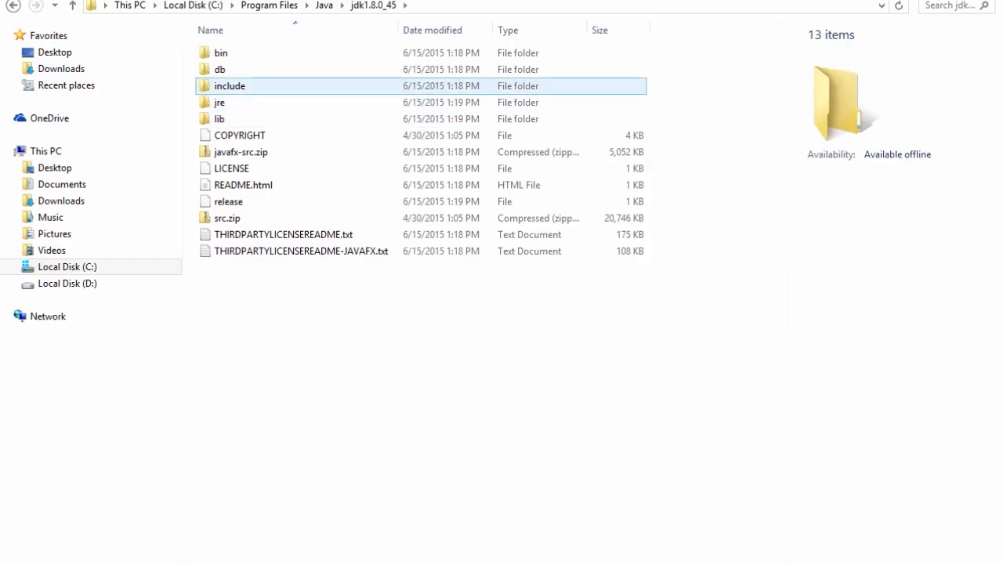
pyautogui.doubleClick(221, 53)
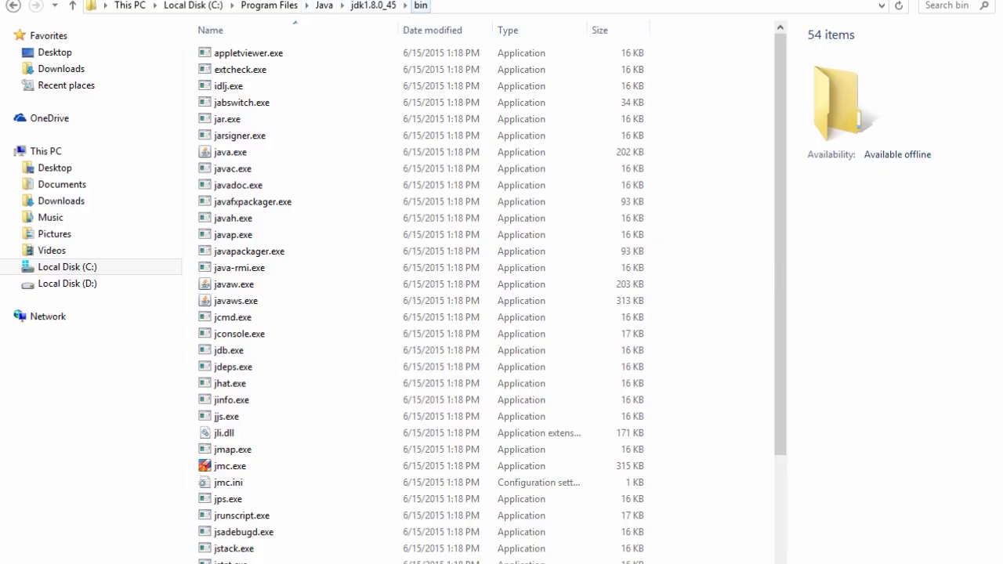
# Copy the full folder path C:\Program Files\Java\jdk1.8.0_45\bin
pyautogui.click(470, 5)
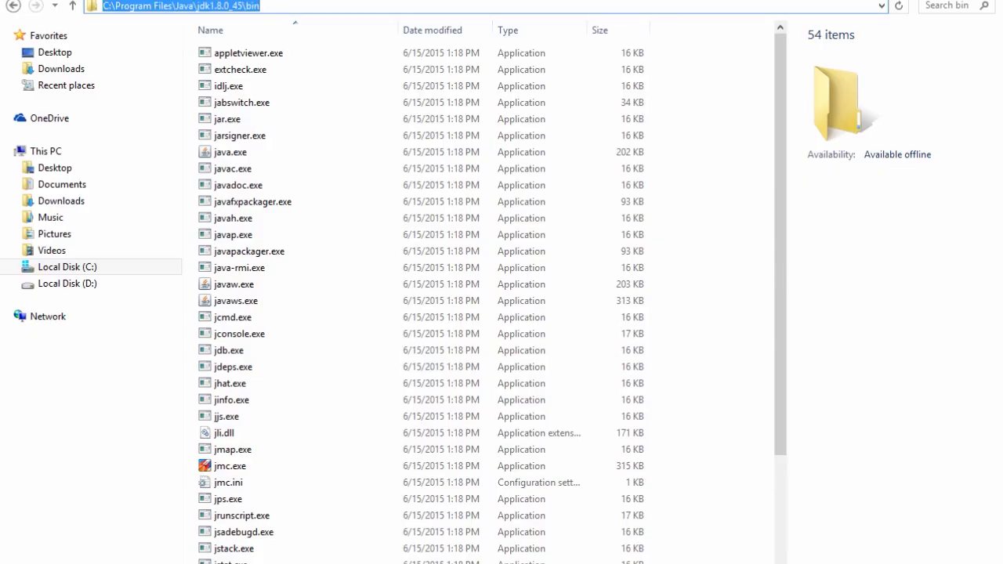
pyautogui.rightClick(260, 6)
pyautogui.click(280, 55)
# Switch to the open Environment Variables dialog and close it along with System Properties
pyautogui.hotkey('alt', 'Tab')
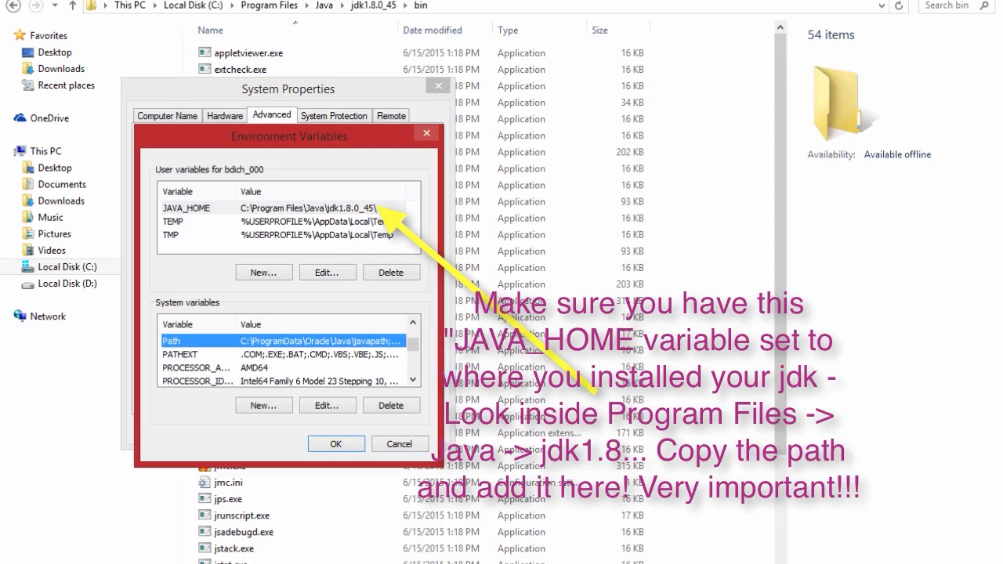
pyautogui.click(427, 133)
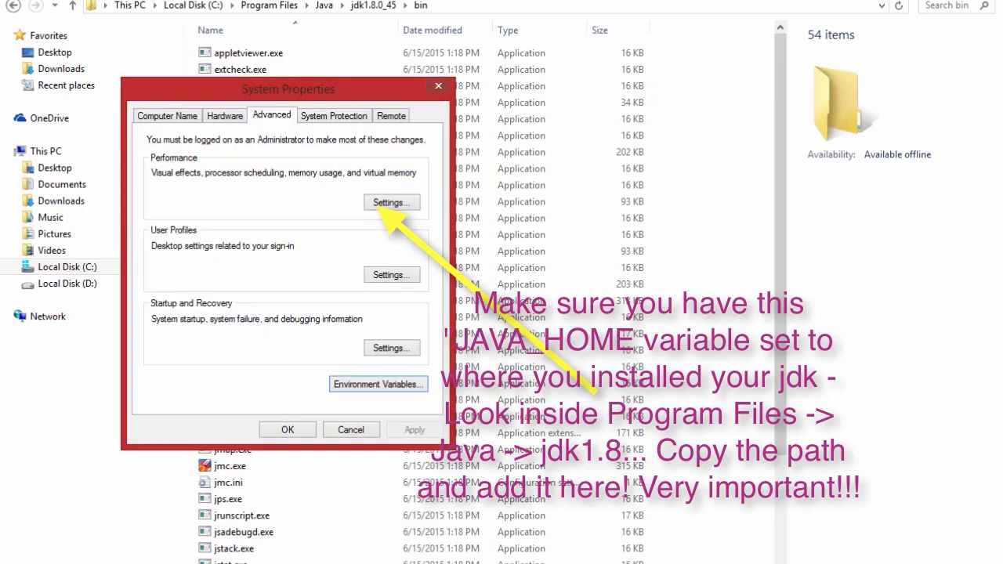
pyautogui.click(439, 85)
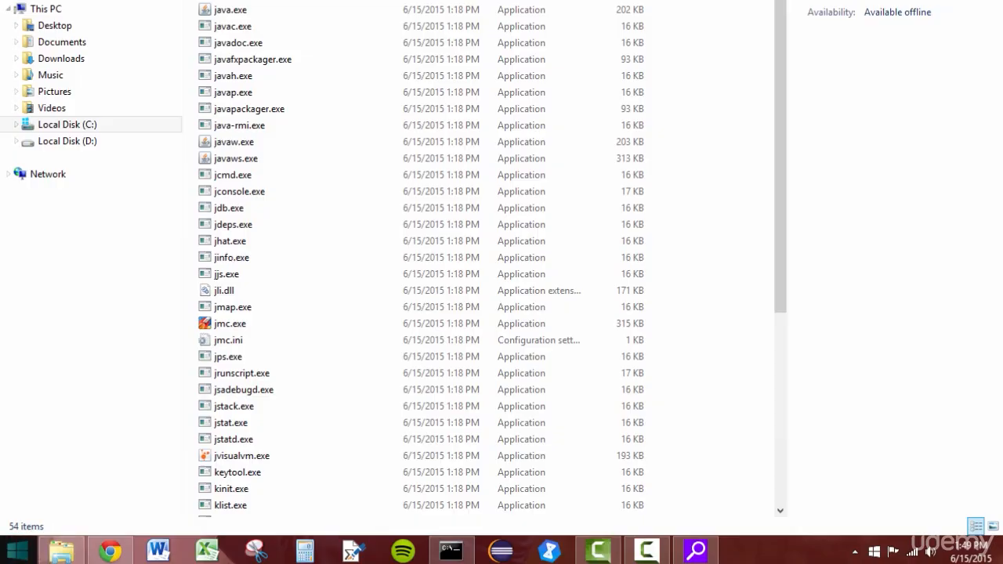
# Search Windows for "contro" and open Control Panel
pyautogui.click(18, 551)
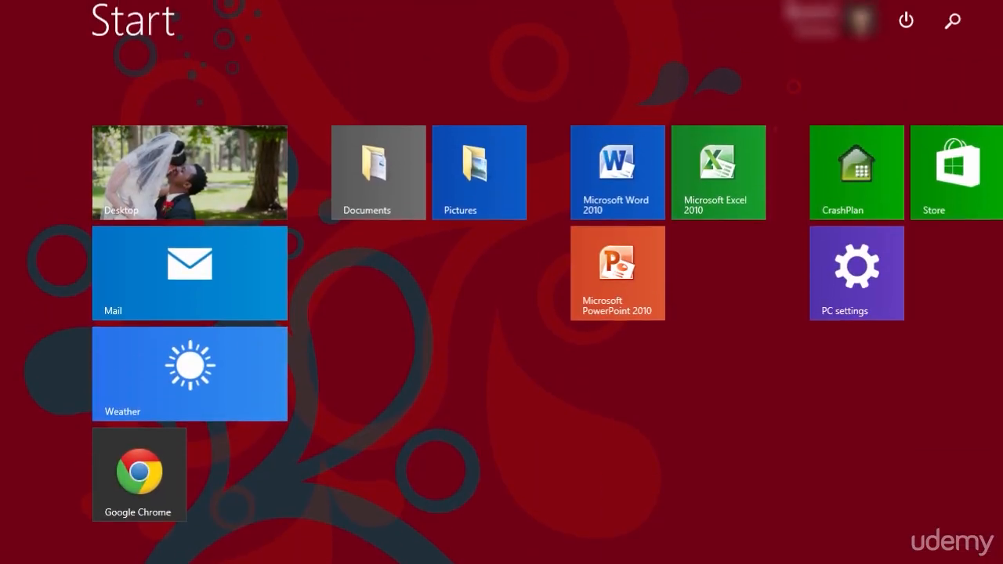
pyautogui.click(952, 26)
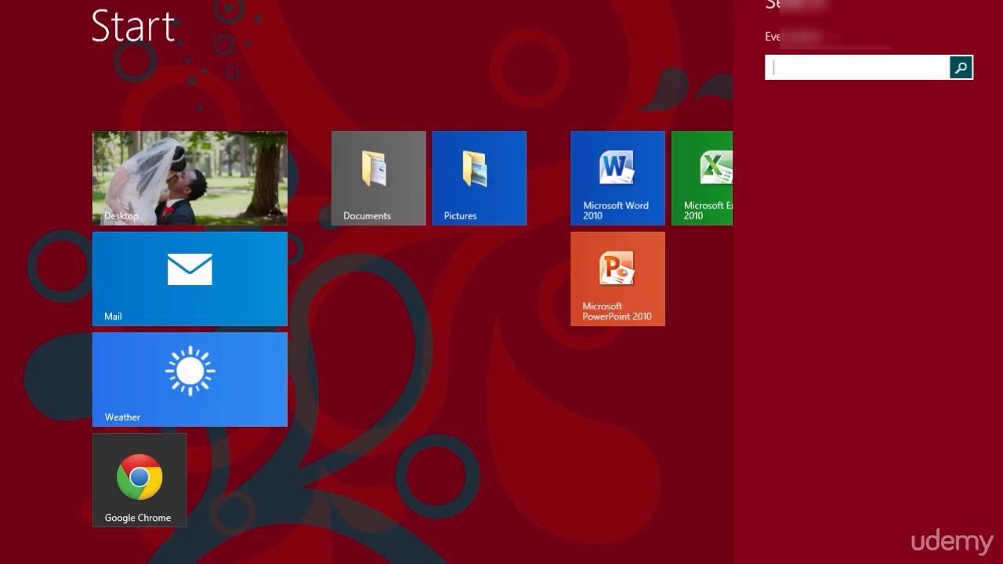
pyautogui.write('contro')
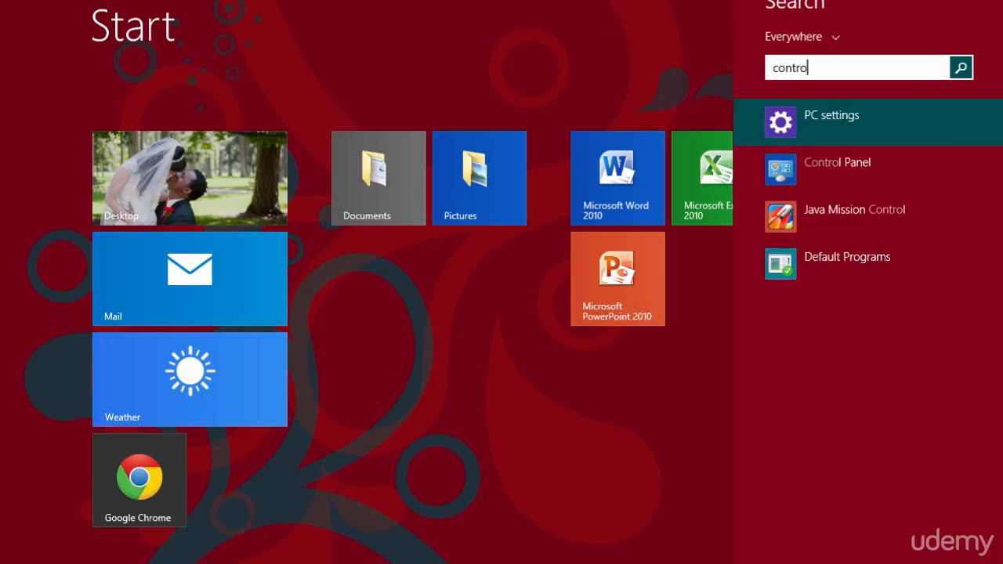
pyautogui.click(837, 168)
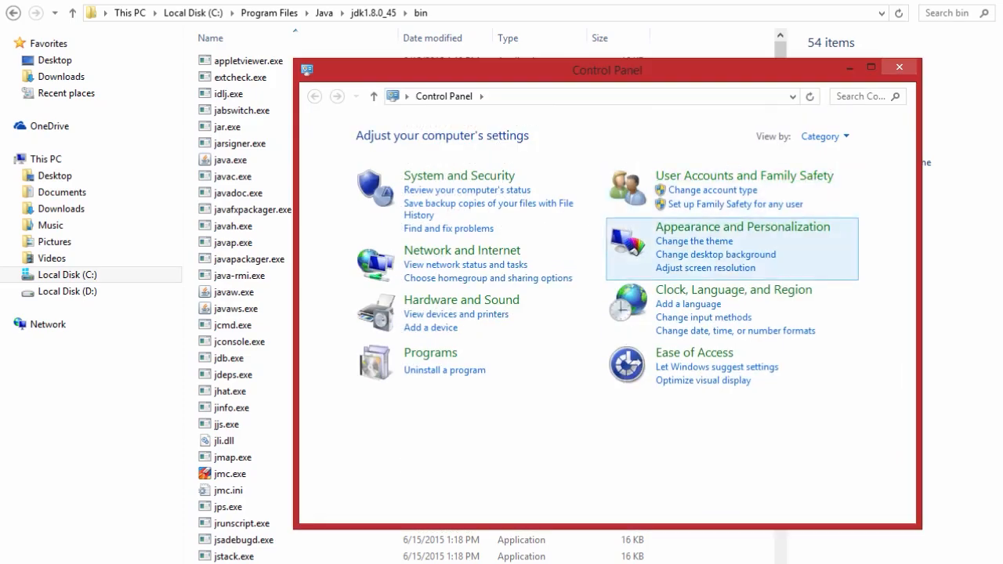
# Open the Environment Variables dialog from the advanced system settings of Control Panel's System page
pyautogui.click(459, 175)
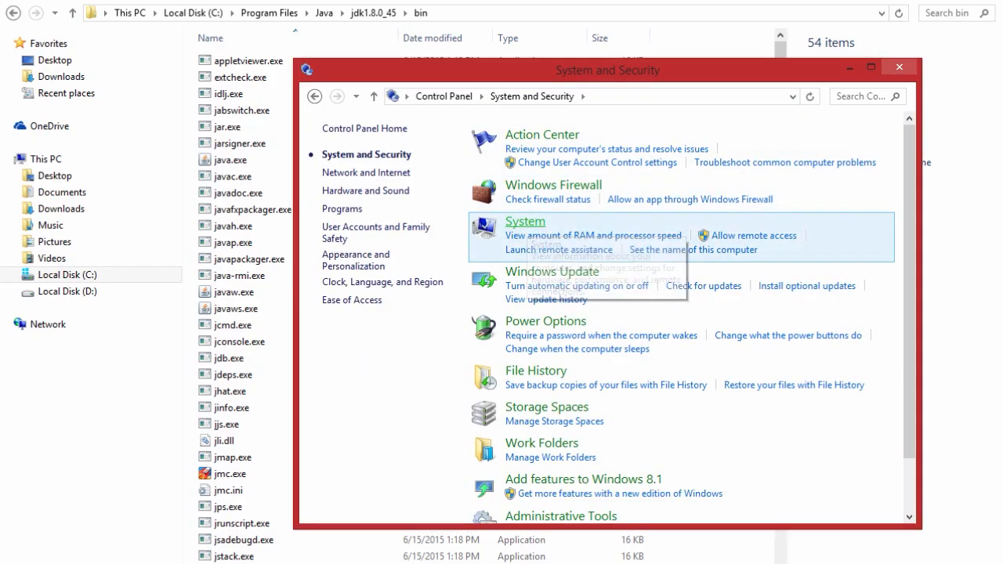
pyautogui.click(525, 223)
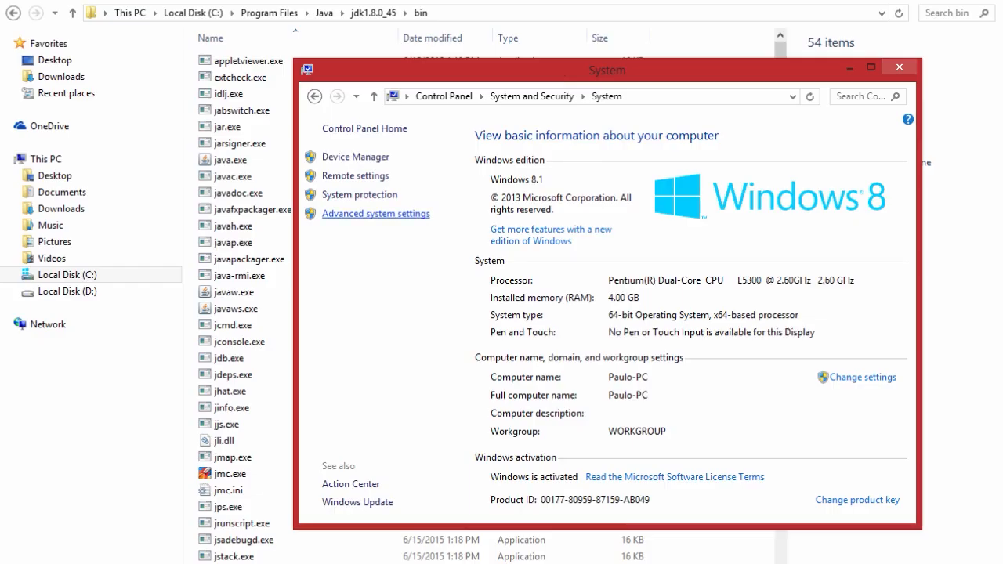
pyautogui.click(376, 213)
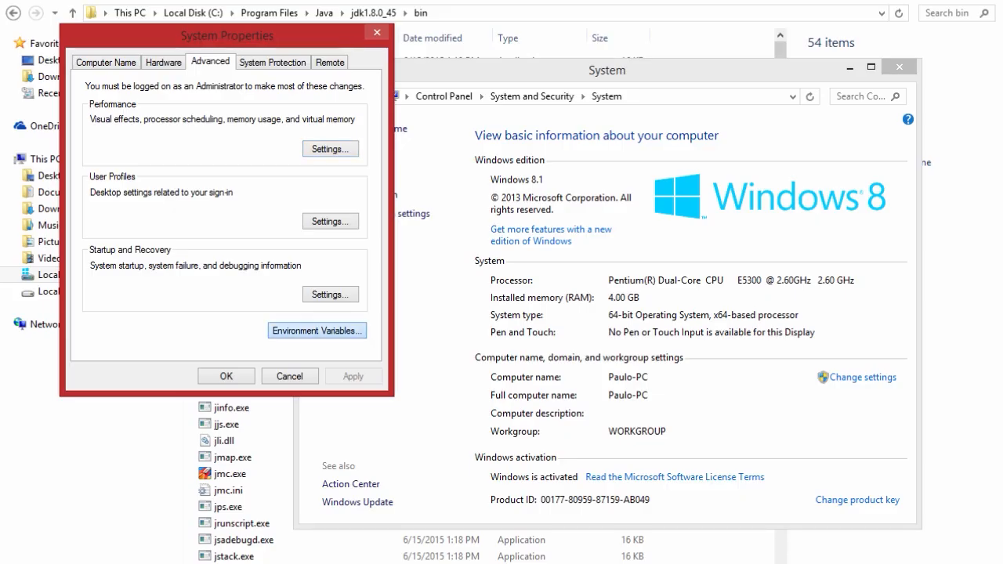
pyautogui.click(317, 330)
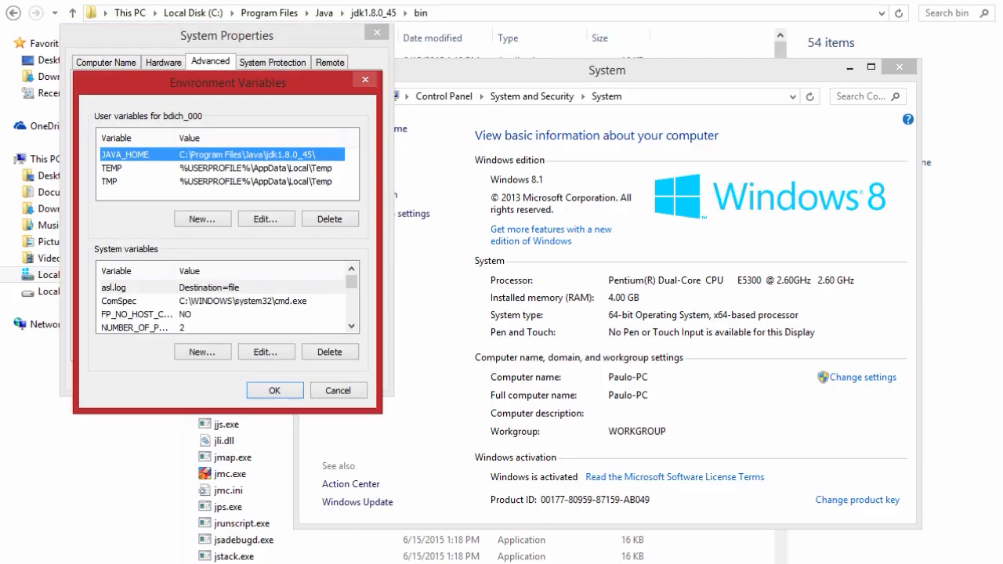
# Append ;C:\Program Files\Java\jdk1.8.0_45\bin to the Path system variable, accept the change and close the environment variable and system property dialogs
pyautogui.scroll(-2, 227, 305)
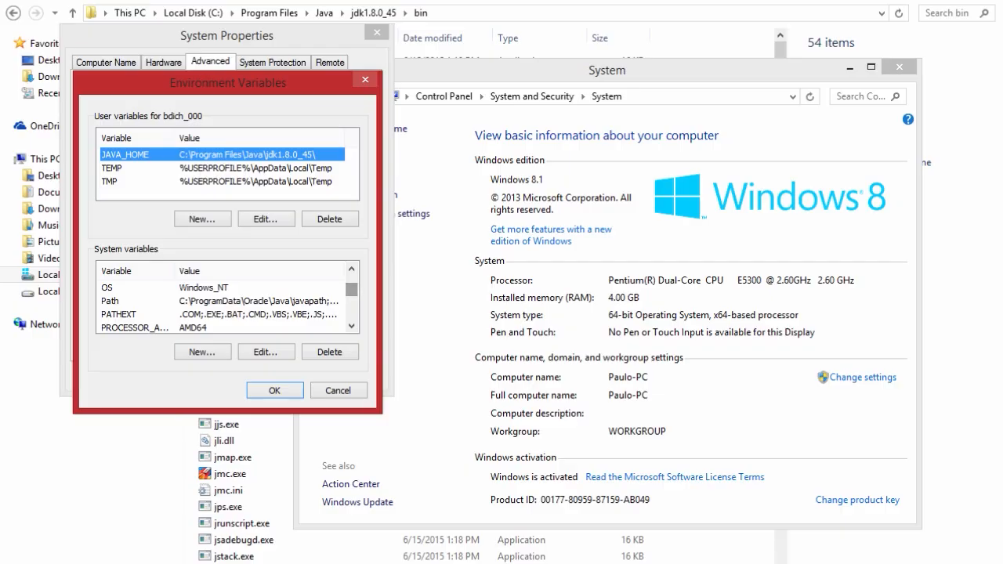
pyautogui.click(212, 301)
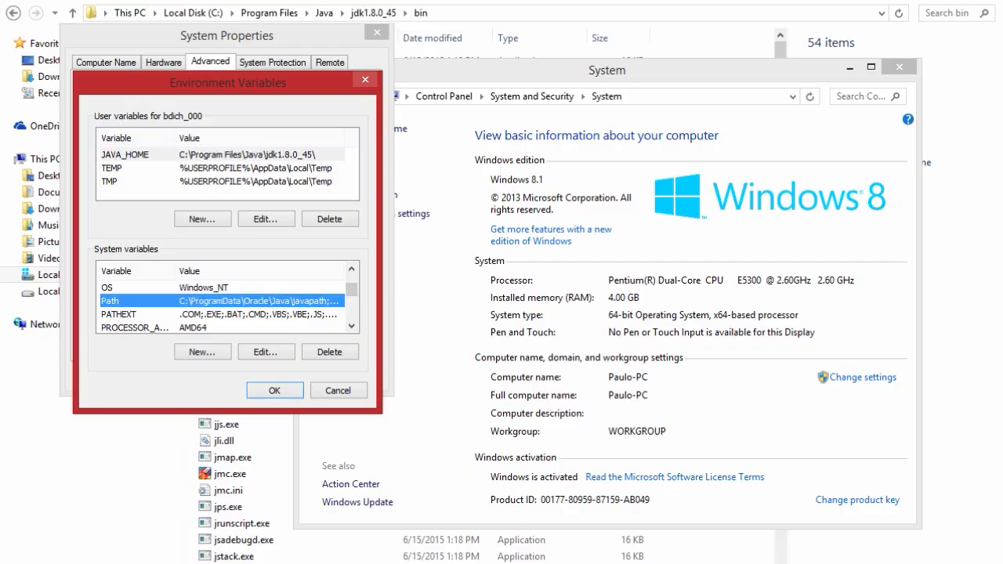
pyautogui.click(266, 352)
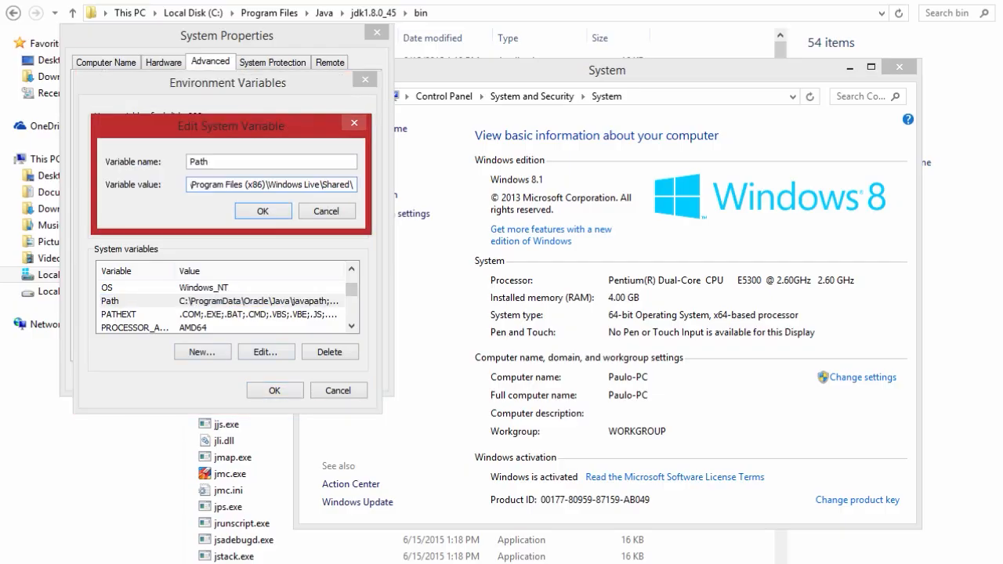
pyautogui.press('BackSpace')
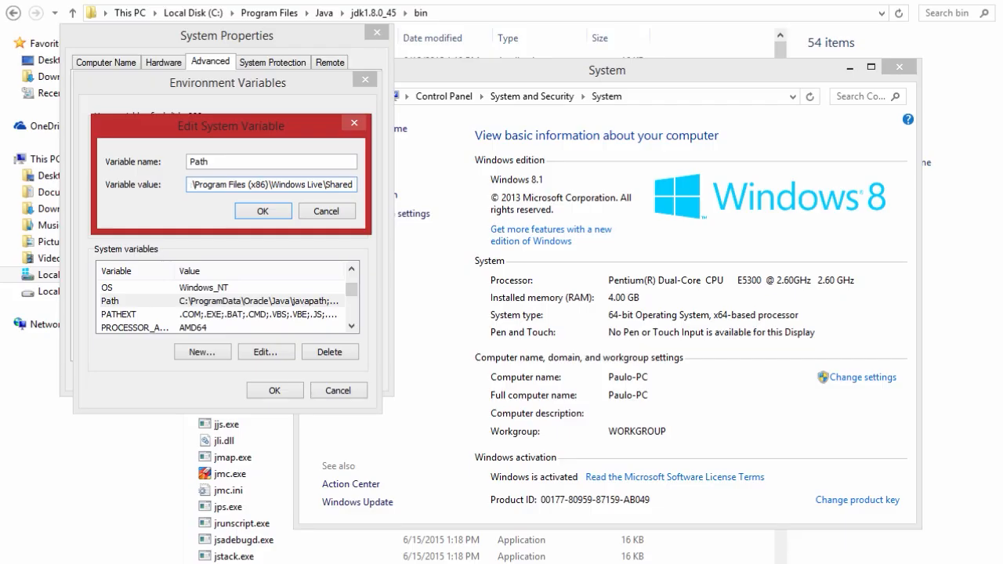
pyautogui.write(';')
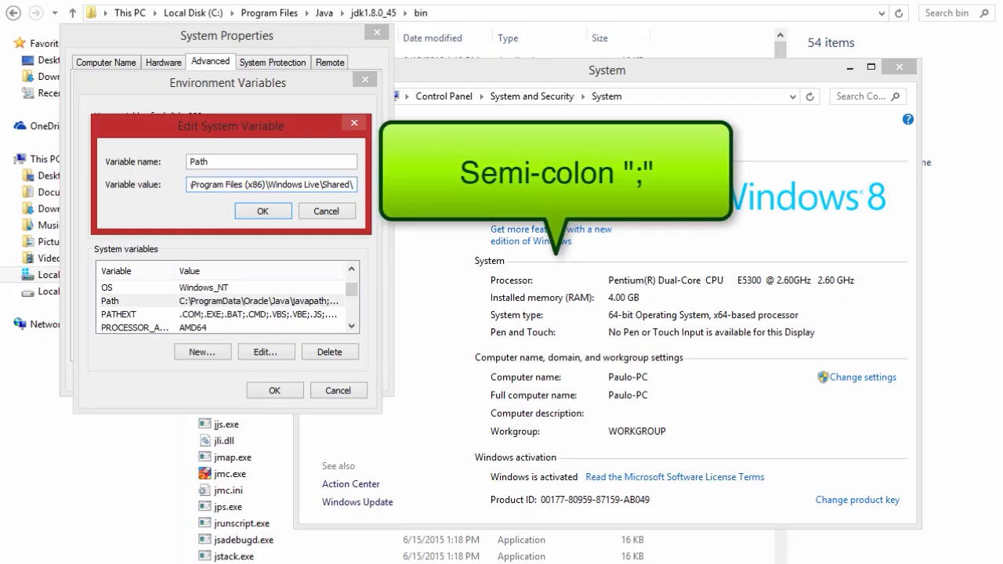
pyautogui.write(';')
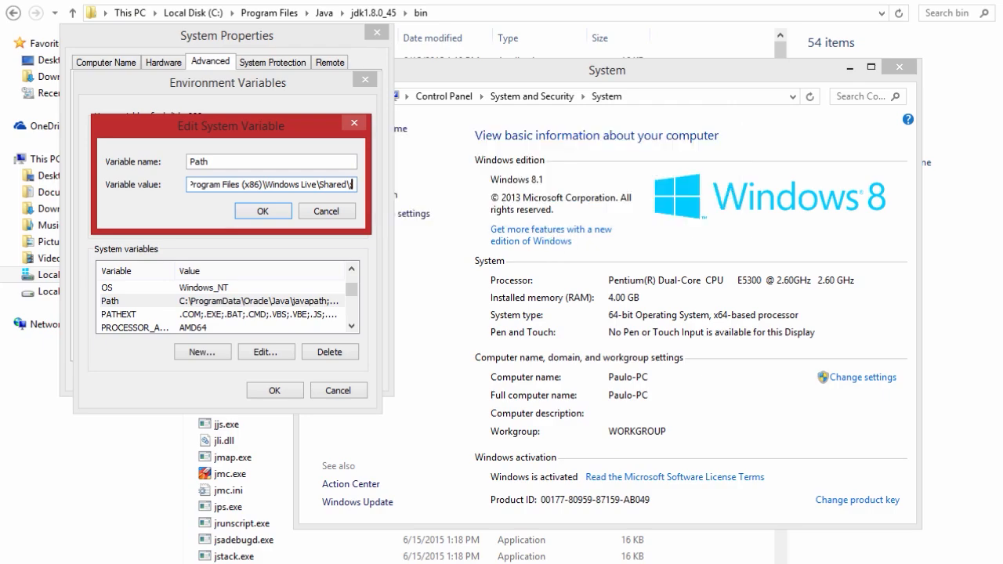
pyautogui.rightClick(352, 185)
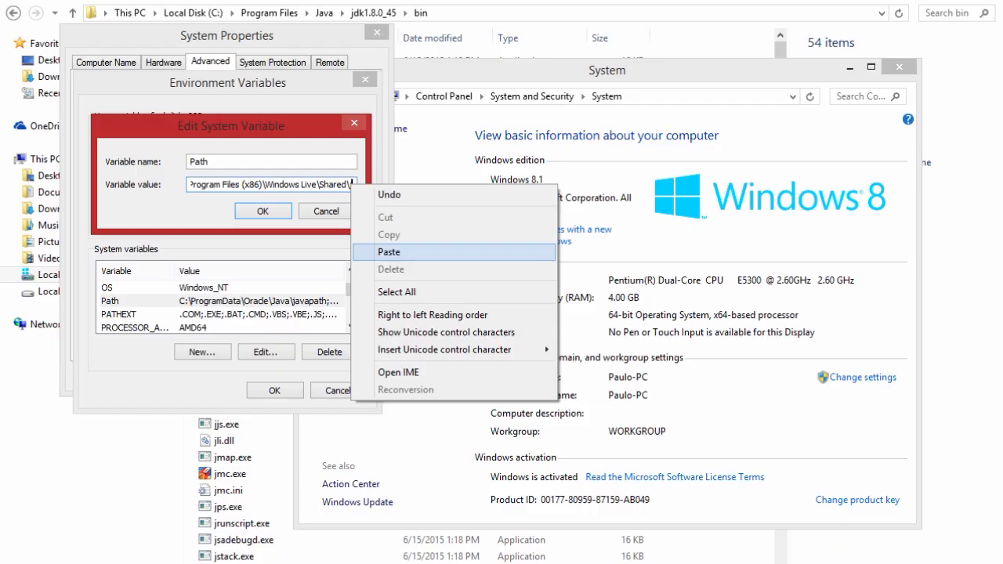
pyautogui.click(388, 251)
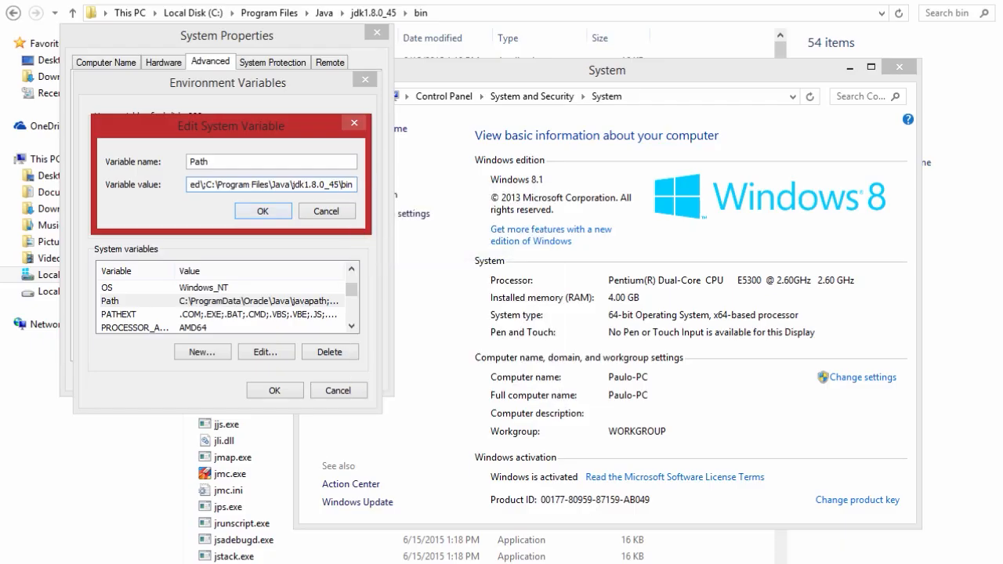
pyautogui.press('Return')
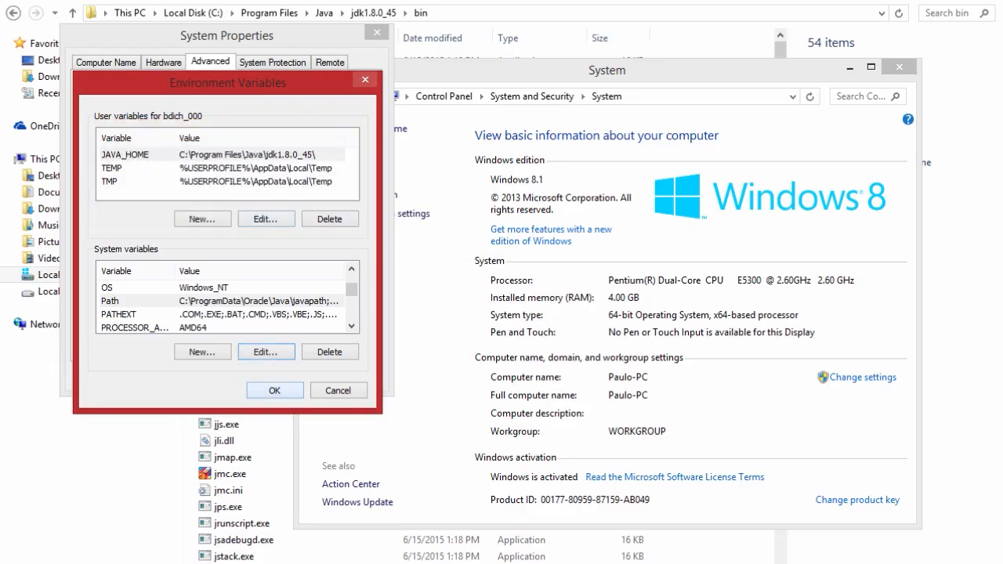
pyautogui.press('Return')
pyautogui.press('Escape')
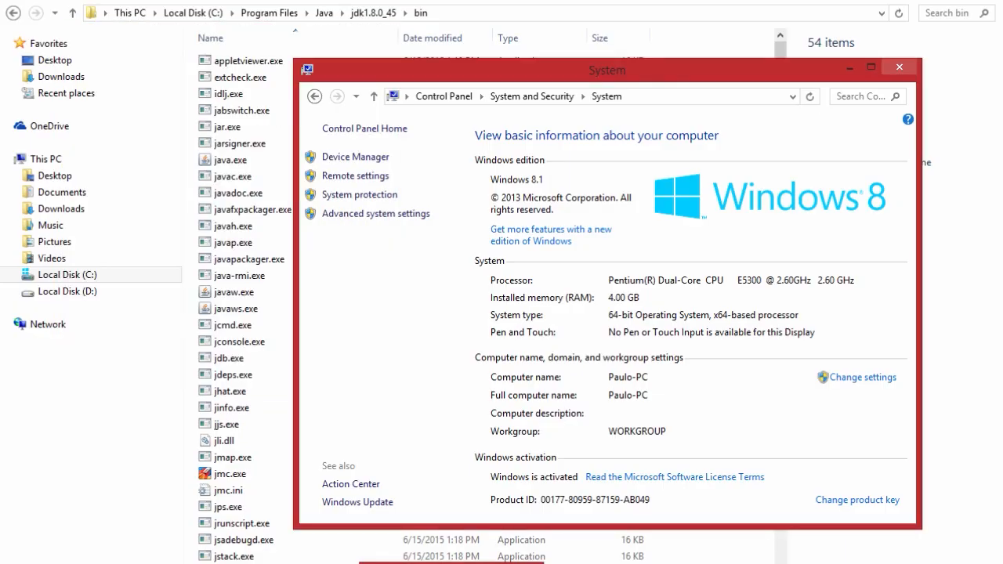
# Close the old Command Prompt, then run javac in a newly opened one and look through its output
pyautogui.hotkey('alt', 'Tab')
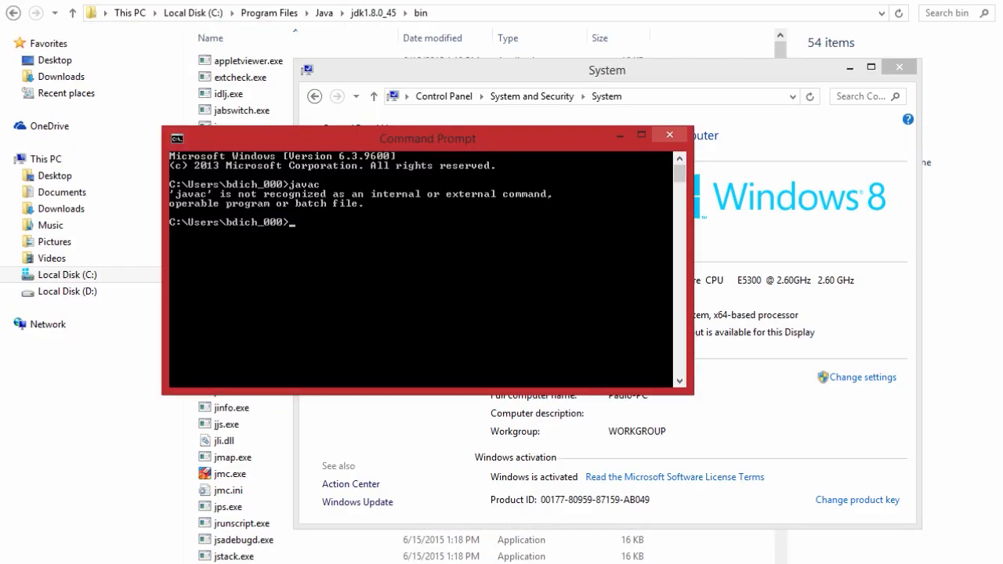
pyautogui.click(670, 135)
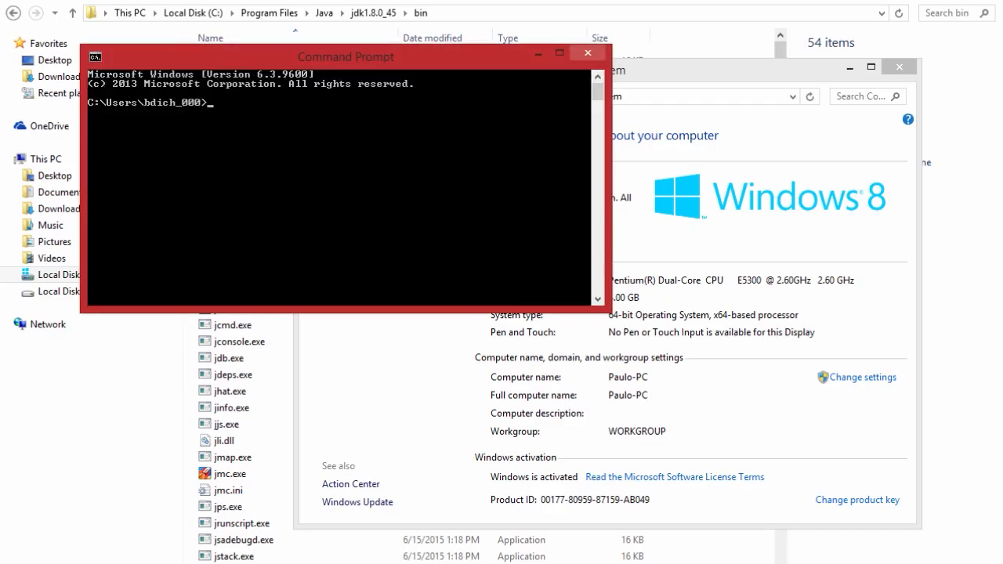
pyautogui.write('javac')
pyautogui.press('Return')
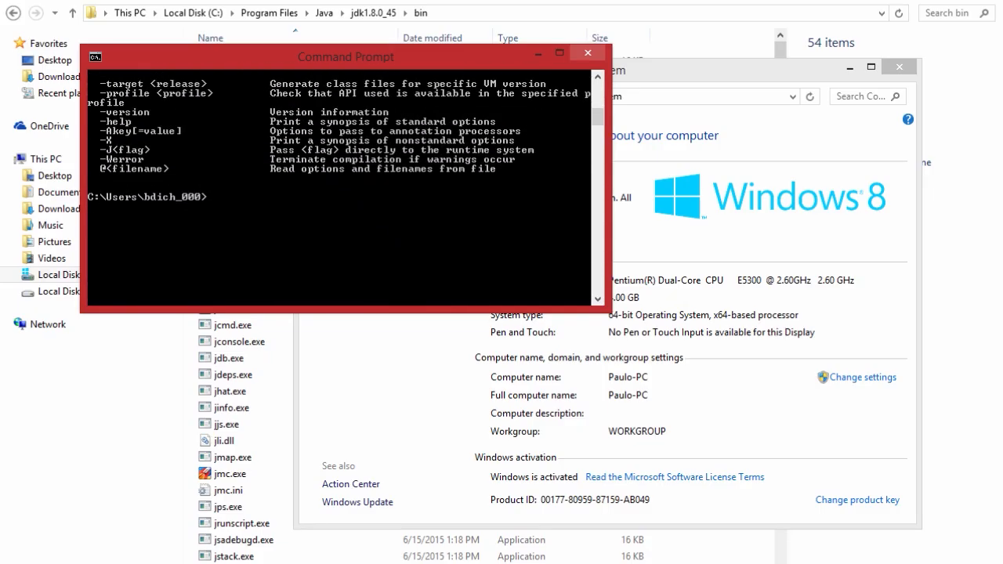
pyautogui.scroll(9, 339, 188)
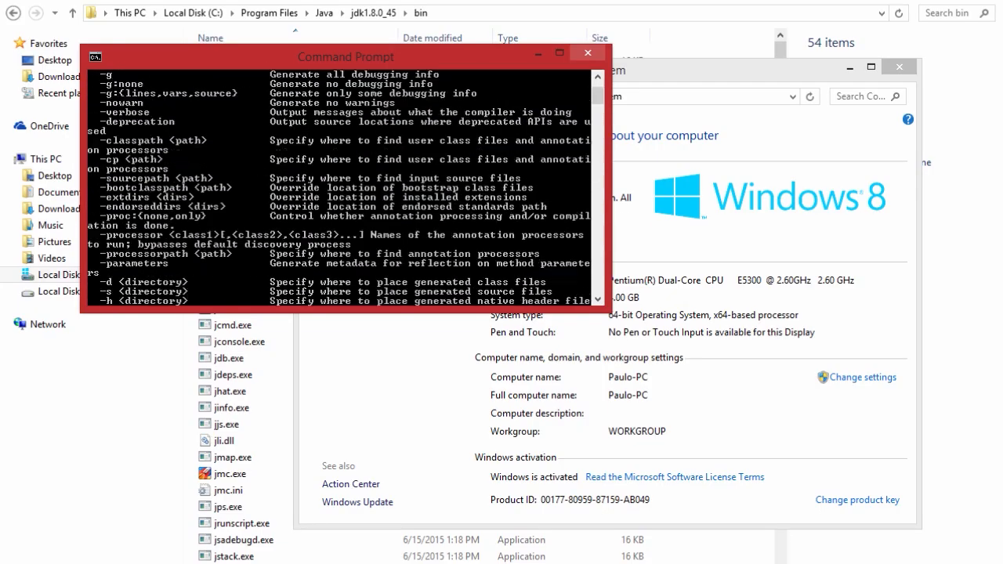
pyautogui.scroll(2, 340, 188)
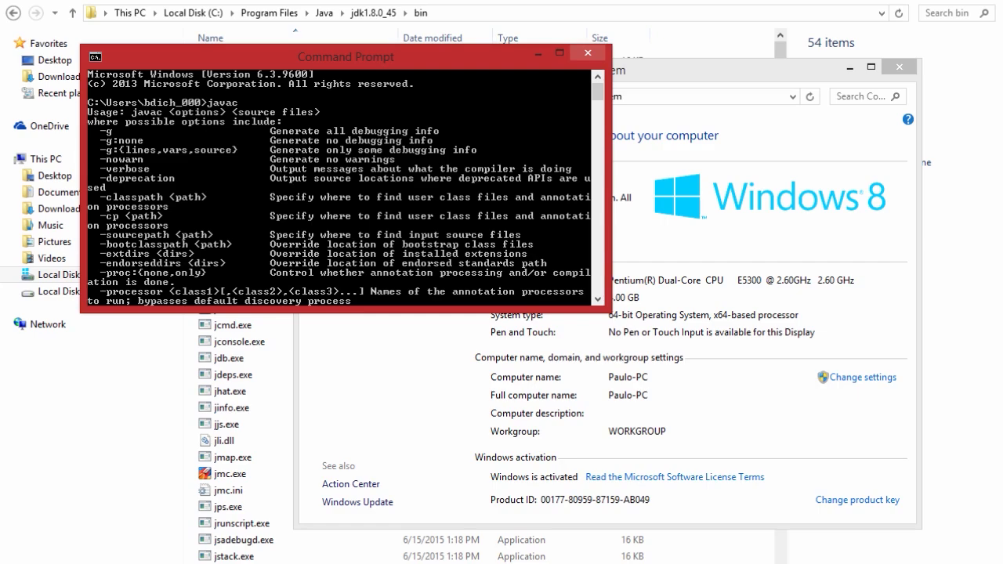
pyautogui.scroll(-2, 340, 188)
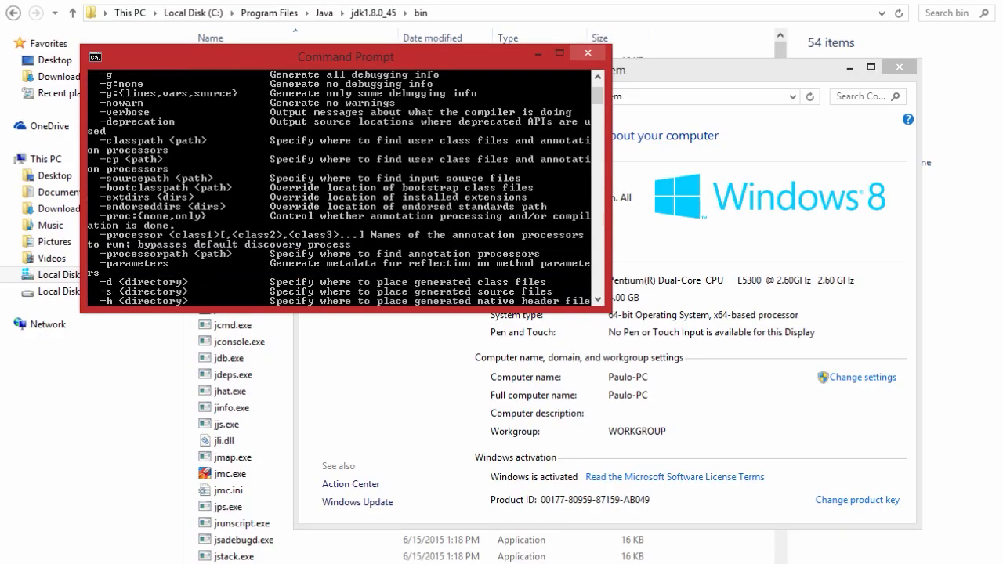
pyautogui.scroll(-1, 340, 188)
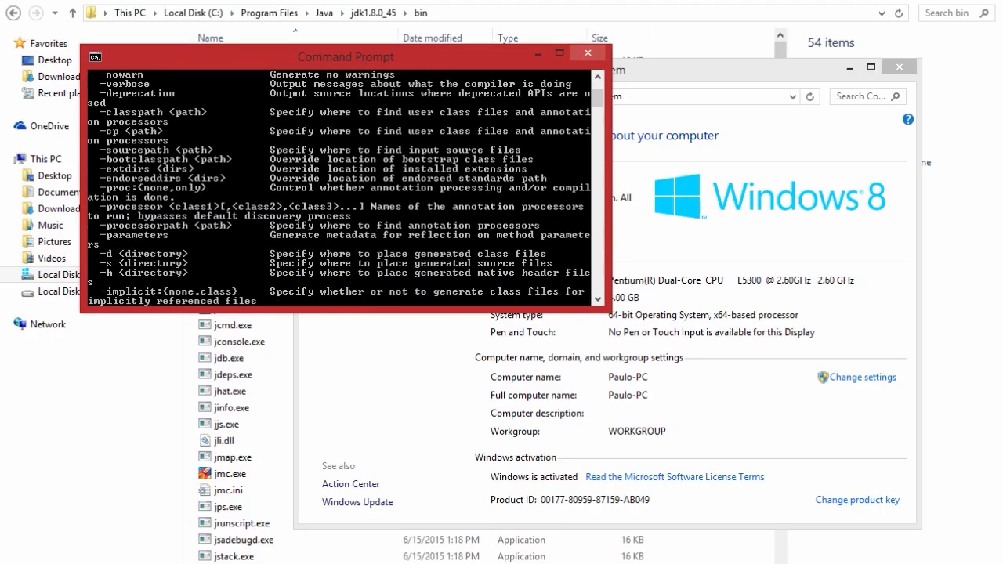